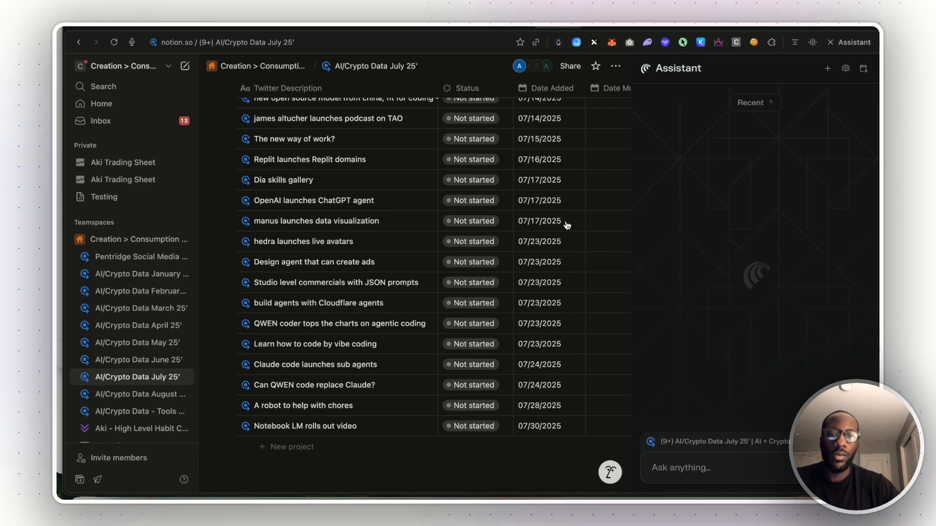
Examine the AI/Crypto Data July 25' table's entries across the description, status, date, priority, category and notes columns.
scroll(567, 225, right, 10)
scroll(567, 225, down, 2)
scroll(567, 225, up, 10)
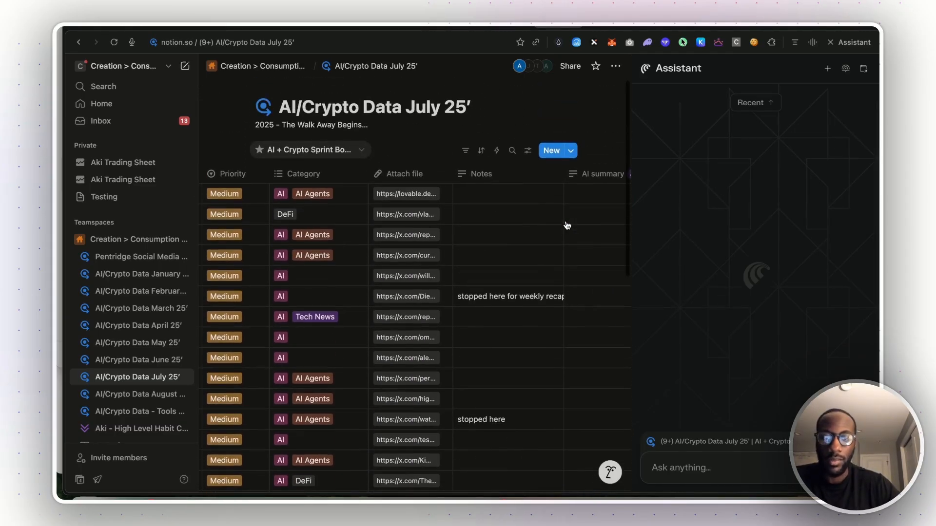
scroll(567, 225, down, 2)
scroll(567, 224, left, 10)
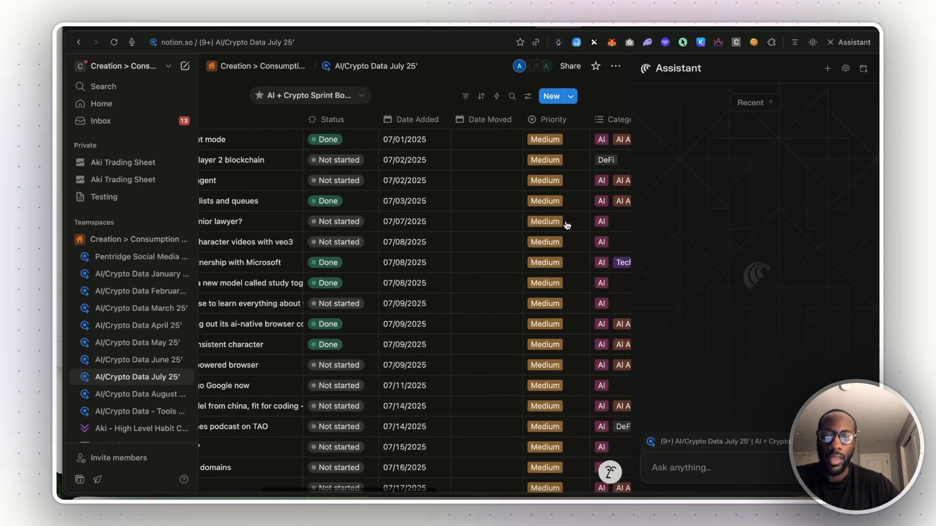
scroll(567, 225, right, 5)
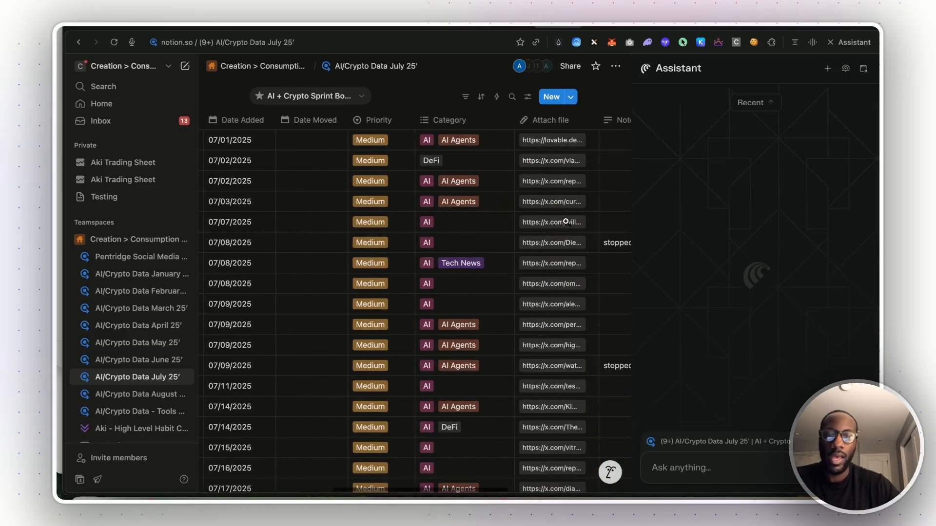
scroll(518, 255, down, 10)
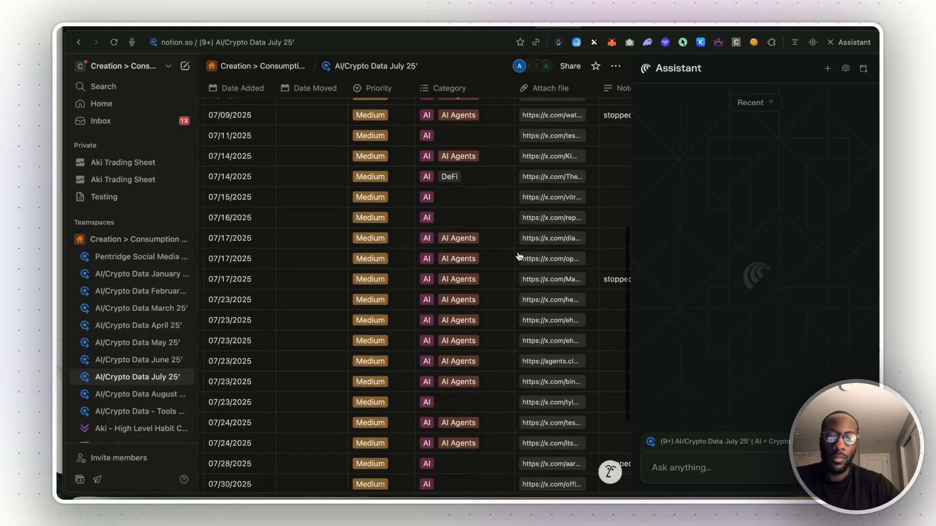
scroll(519, 256, left, 4)
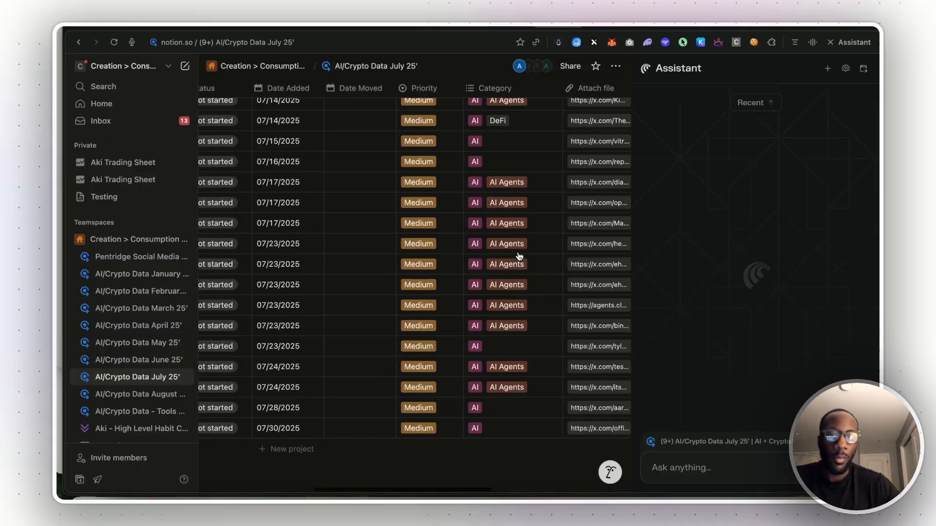
scroll(519, 256, left, 4)
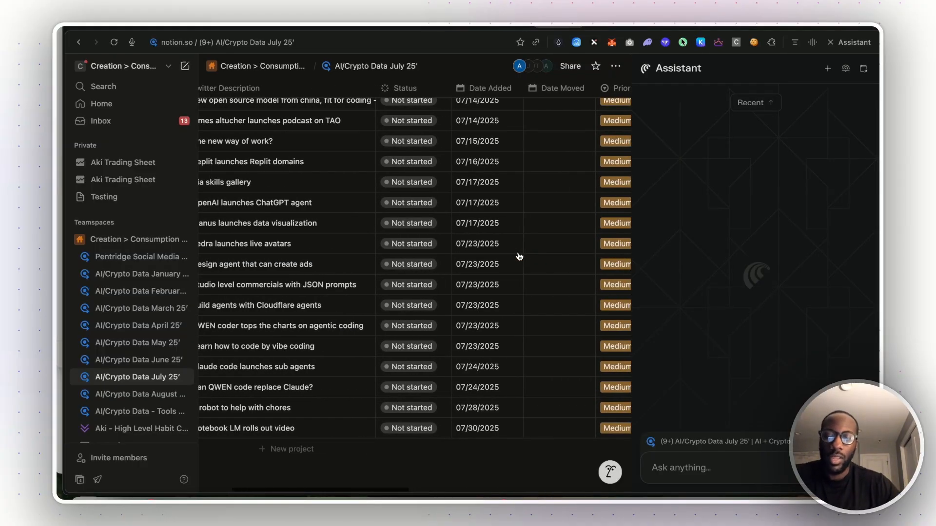
scroll(519, 256, left, 2)
scroll(519, 256, right, 6)
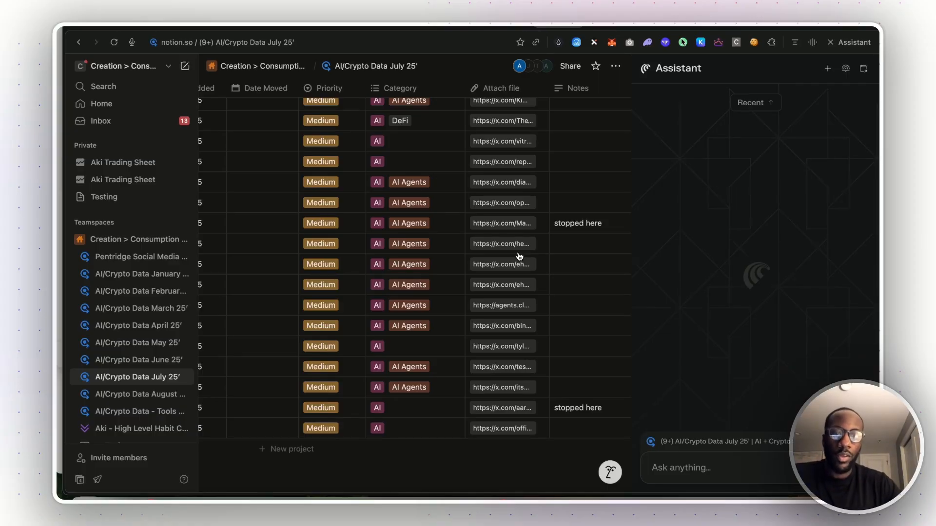
Look through the links in the Attach file column from the first row to the last.
scroll(516, 234, up, 5)
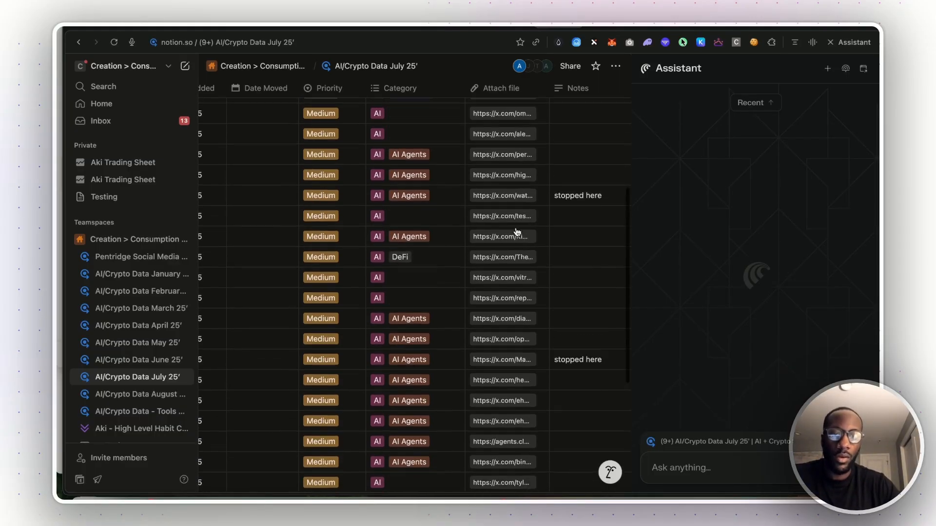
scroll(515, 221, up, 2)
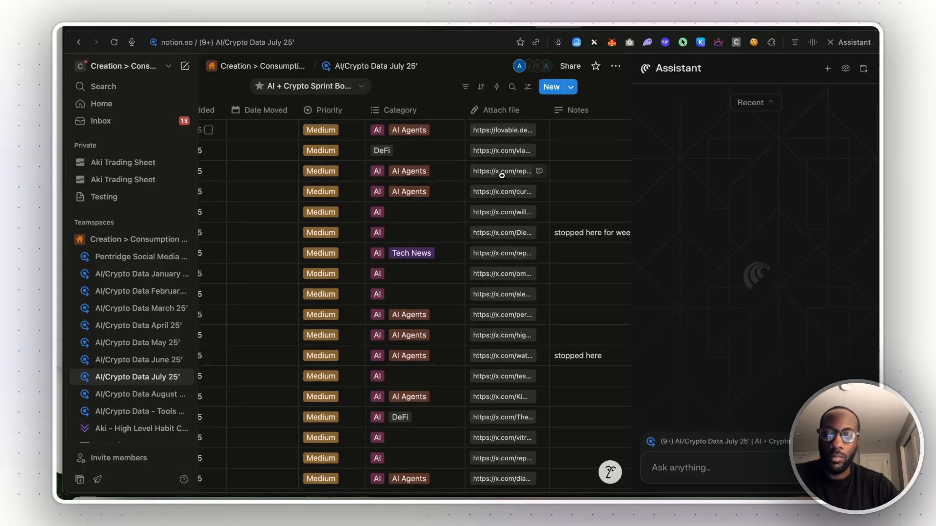
scroll(506, 282, down, 2)
scroll(506, 282, down, 3)
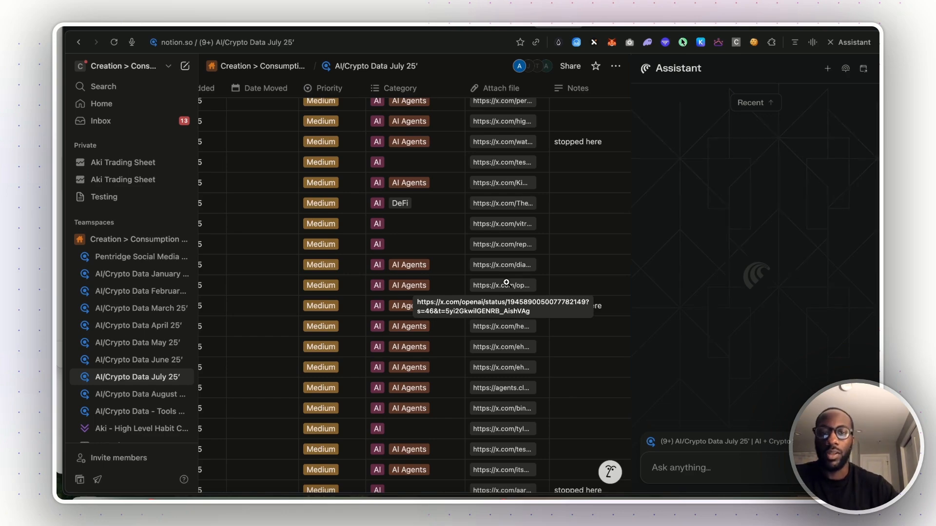
scroll(506, 282, down, 3)
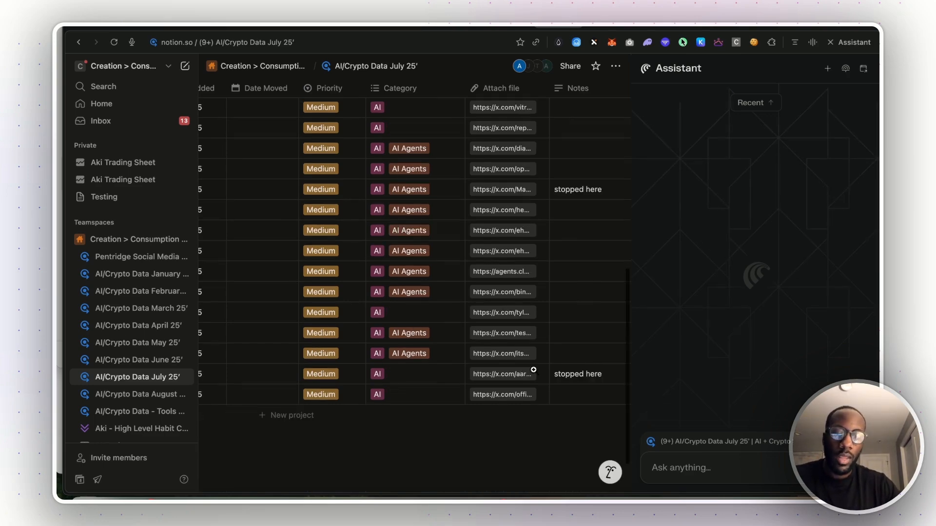
scroll(519, 317, up, 8)
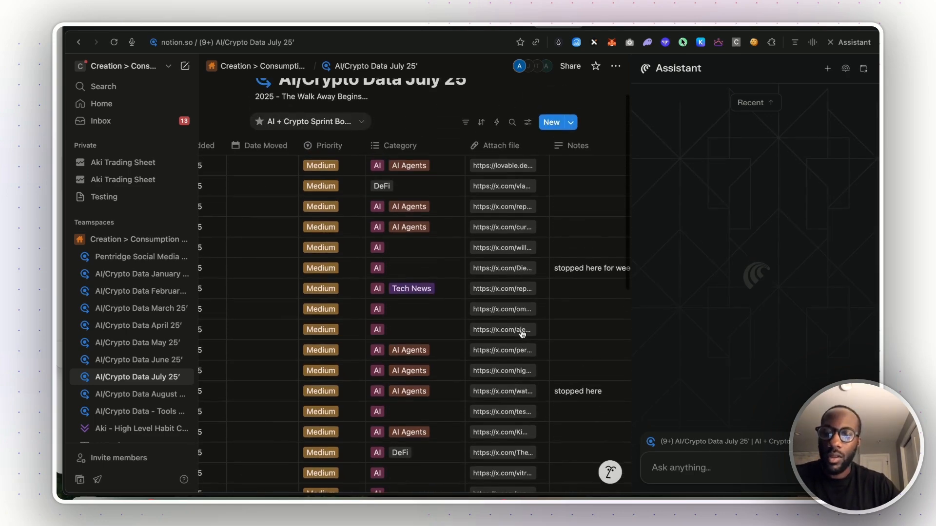
scroll(521, 334, up, 1)
scroll(522, 333, down, 1)
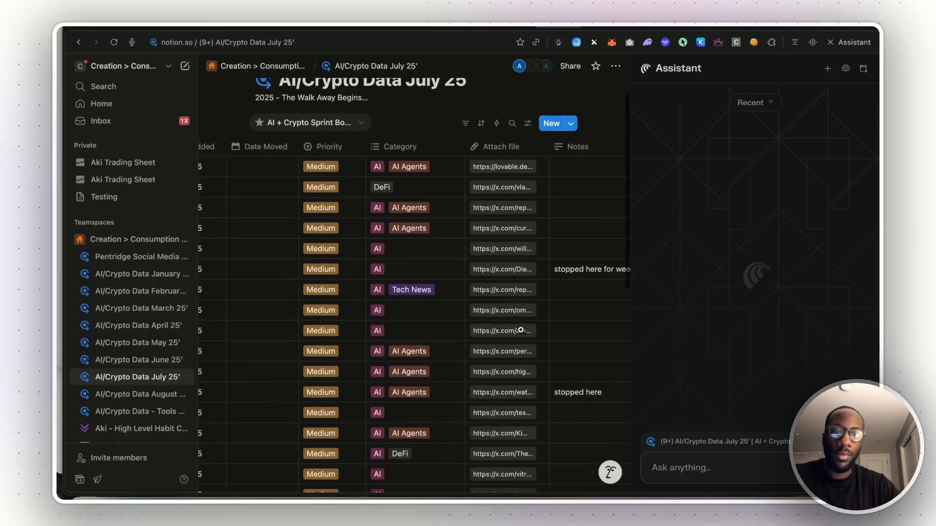
scroll(521, 330, down, 1)
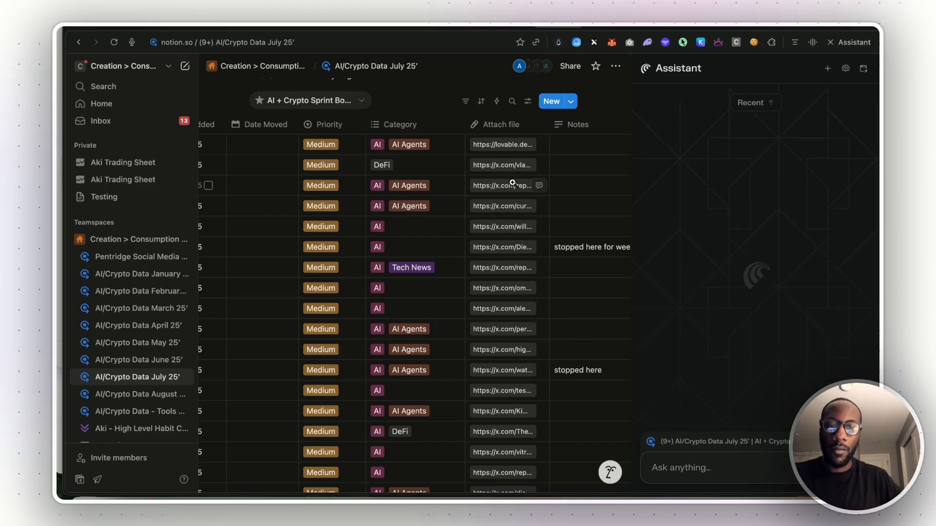
Copy all links of the Attach file column, from the first row to the last, into the assistant's prompt.
drag(501, 145, 510, 370)
scroll(510, 370, down, 8)
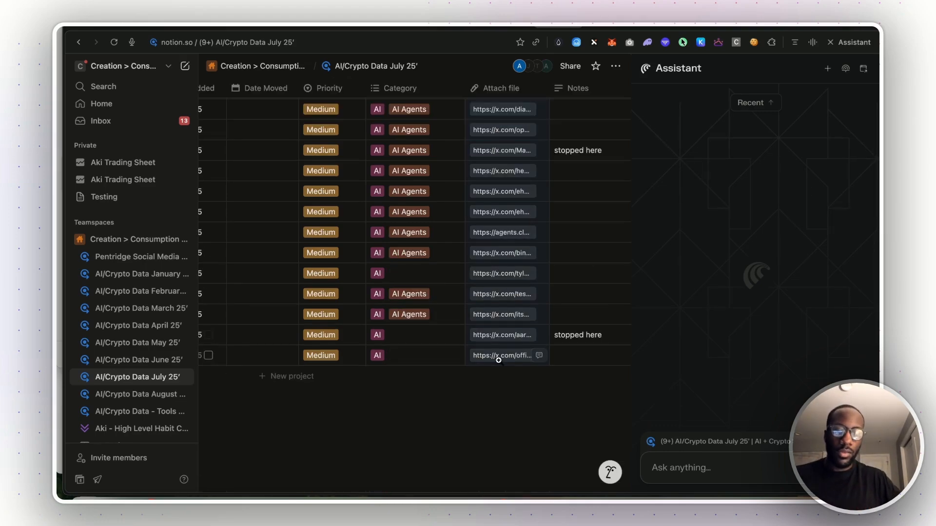
click(722, 470)
key(super+v)
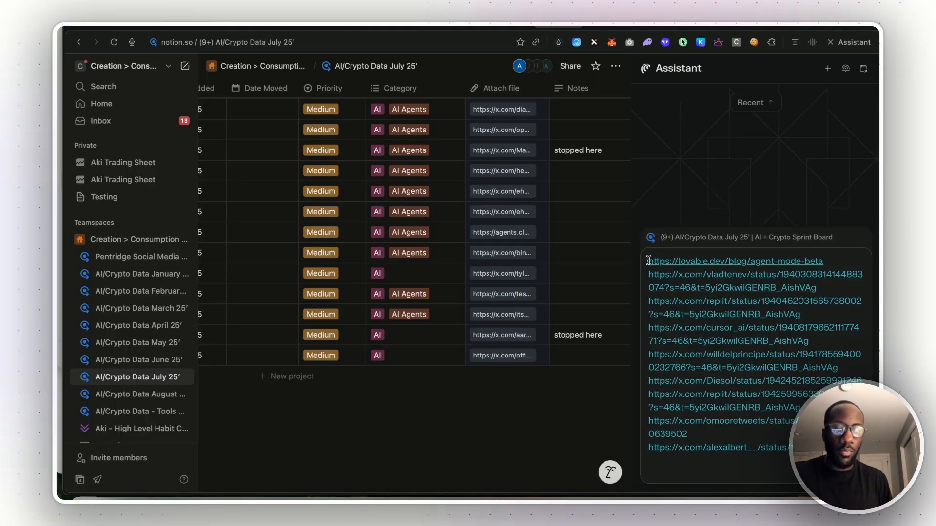
Open a new browser tab and reword the assistant prompt to "visit each of the links above and turn them into a comprehensive summary".
key(super+t)
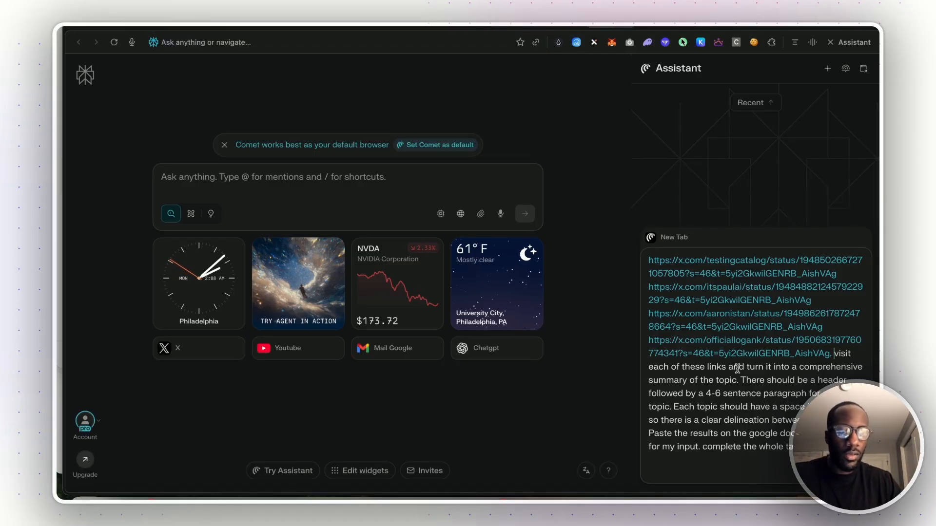
click(705, 369)
key(BackSpace)
key(BackSpace)
key(BackSpace)
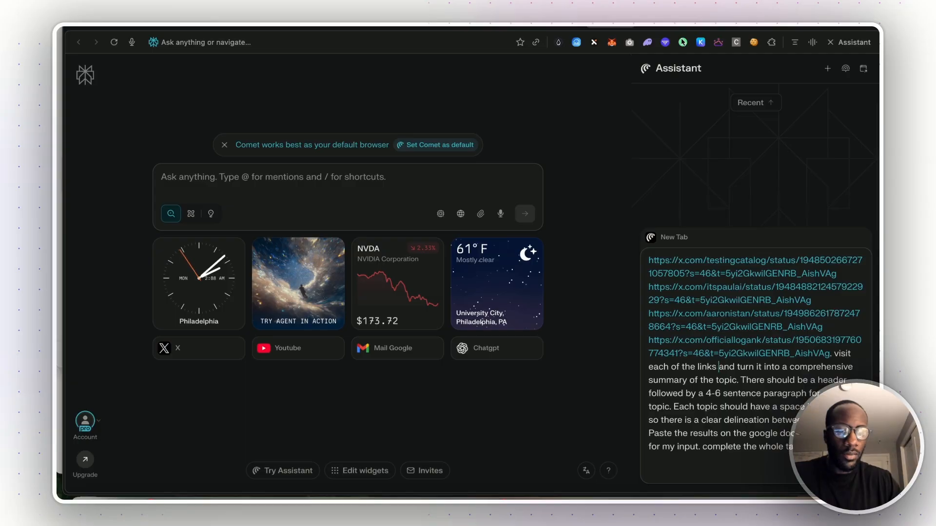
click(719, 366)
text(above)
double_click(788, 367)
text(them)
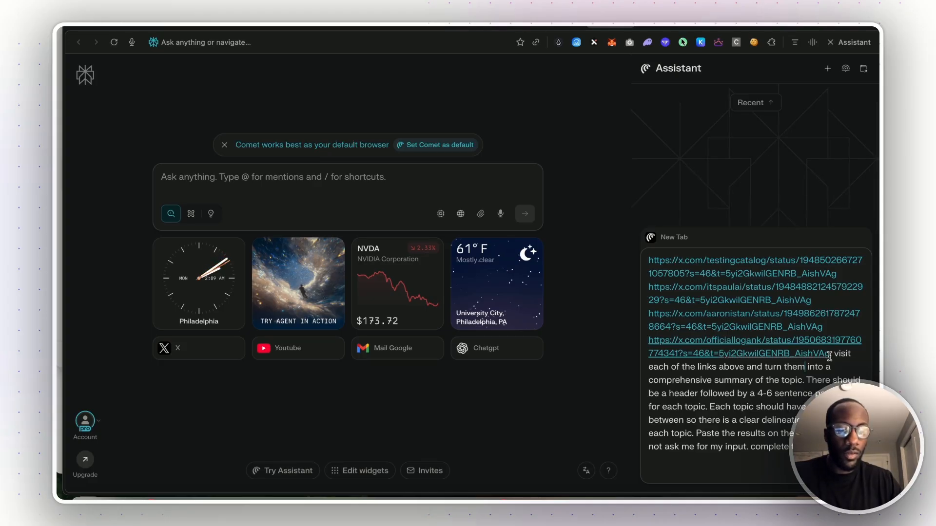
Insert "Below each paragraph paste the link to the associated topic." before the sentence about spacing between topics in the prompt.
scroll(829, 356, down, 1)
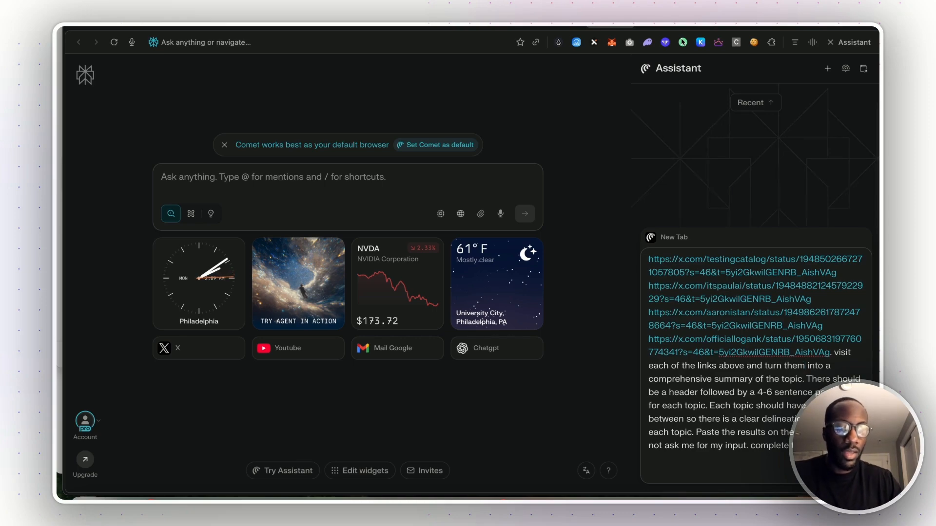
click(708, 405)
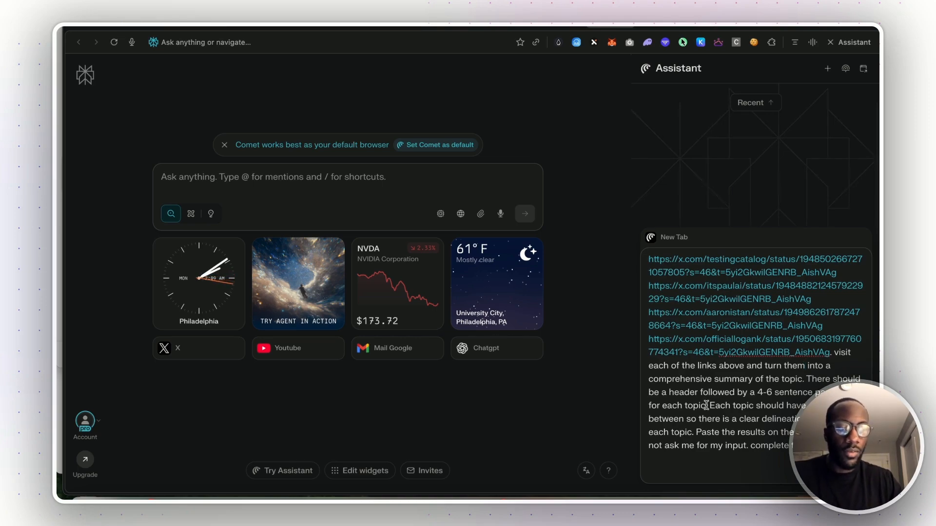
text(Below each)
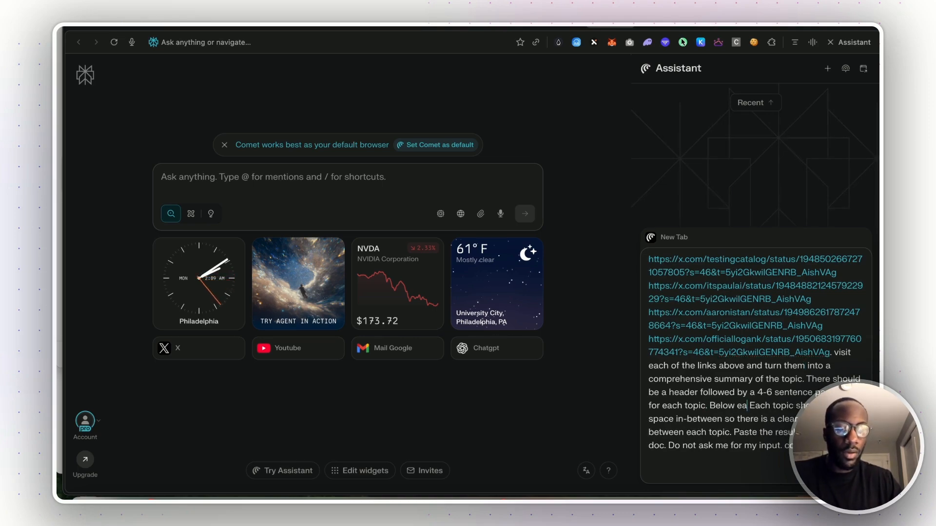
text( paragraph r )
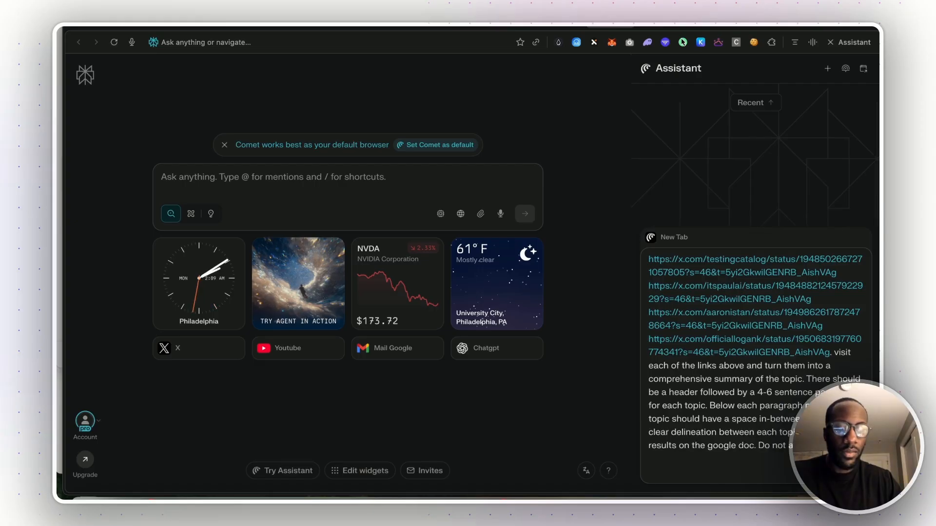
text(to the associated )
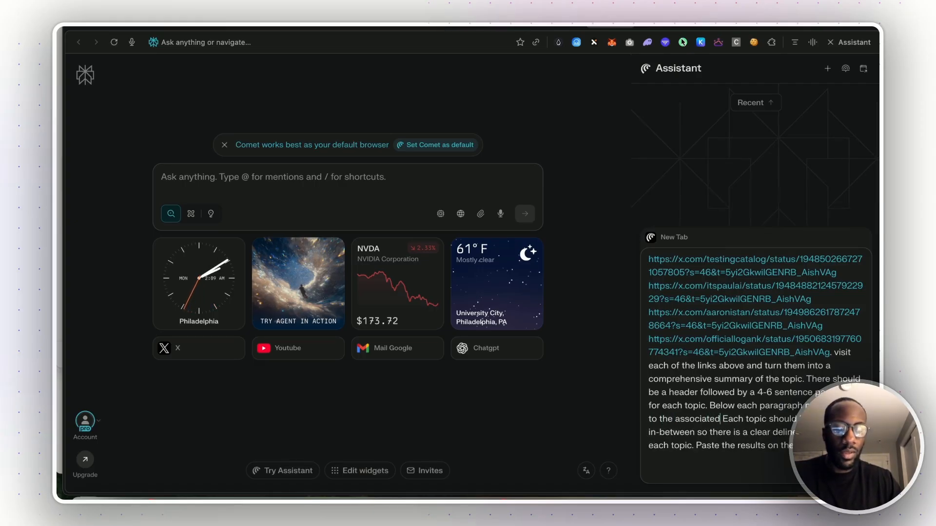
text(topic.)
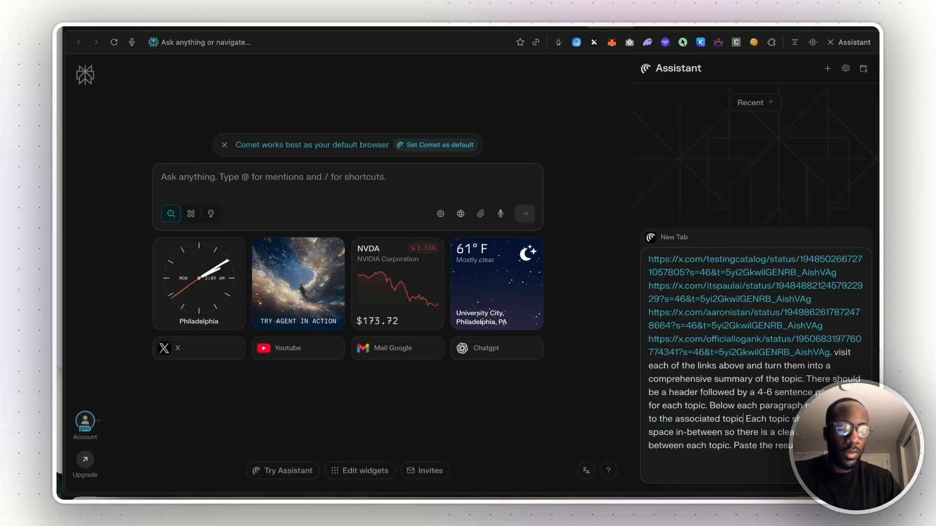
Add periods after the last link to separate it from the instructions, and review the whole prompt.
click(832, 352)
text(.)
scroll(836, 351, down, 1)
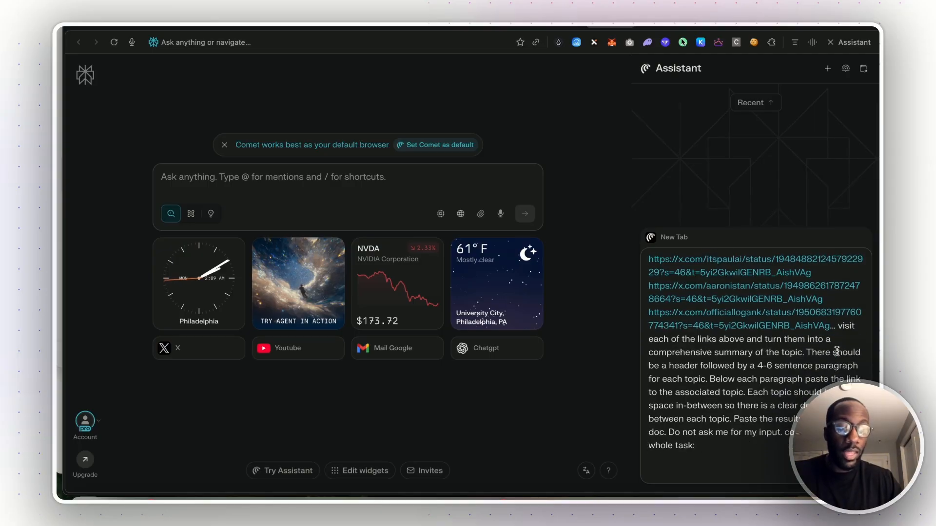
scroll(837, 351, up, 5)
scroll(837, 351, down, 5)
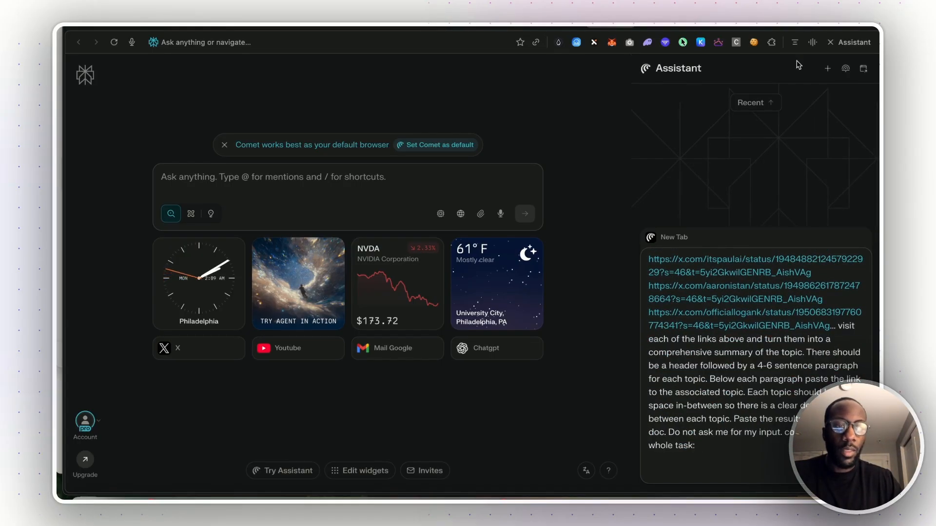
Switch to the Newsletter document in Google Docs, expand the submitted prompt and read through the assistant's response.
click(769, 27)
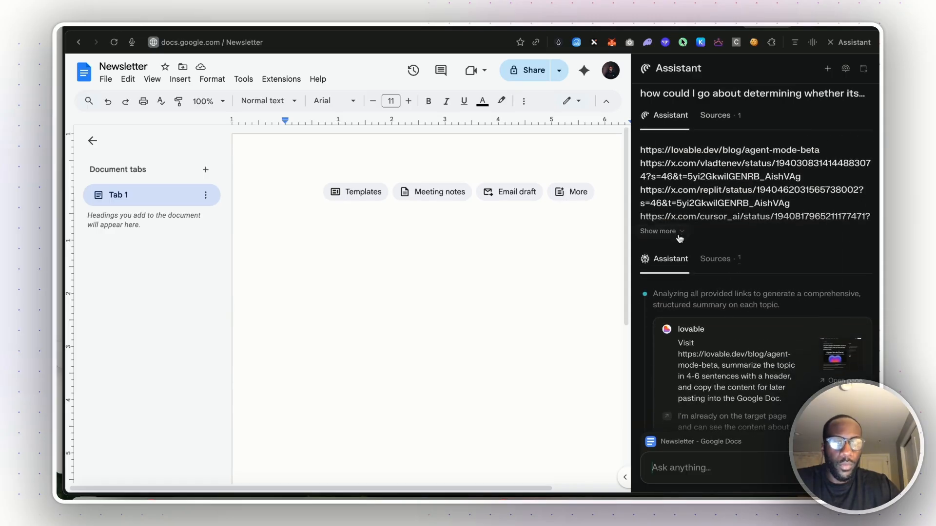
click(660, 230)
scroll(699, 252, down, 10)
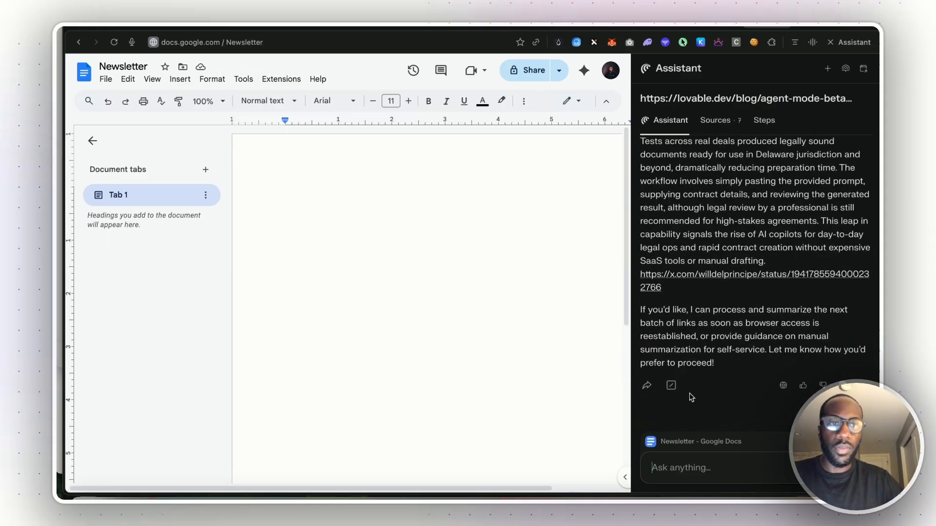
Send "continue" to the assistant so it summarizes the next batch of links.
click(689, 468)
text(continue)
key(Return)
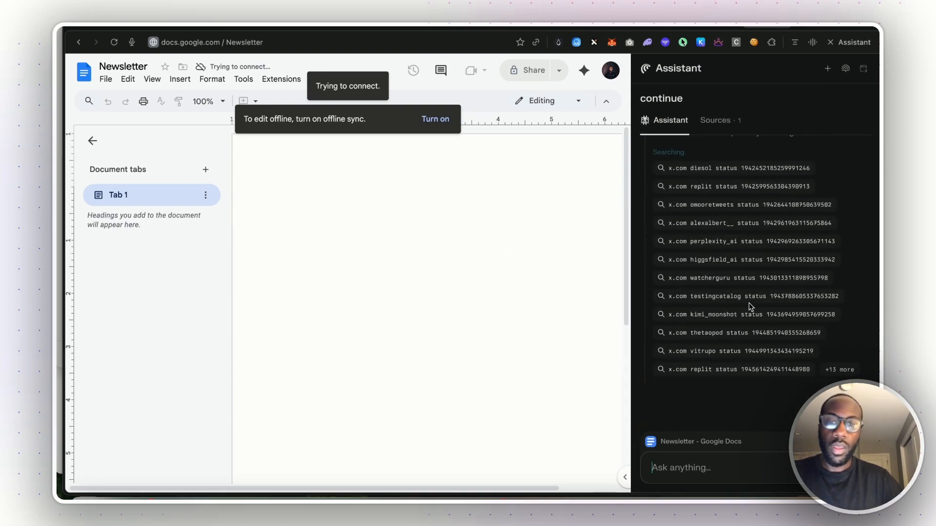
Open the offline sync offer for the document and decline offline access.
click(439, 120)
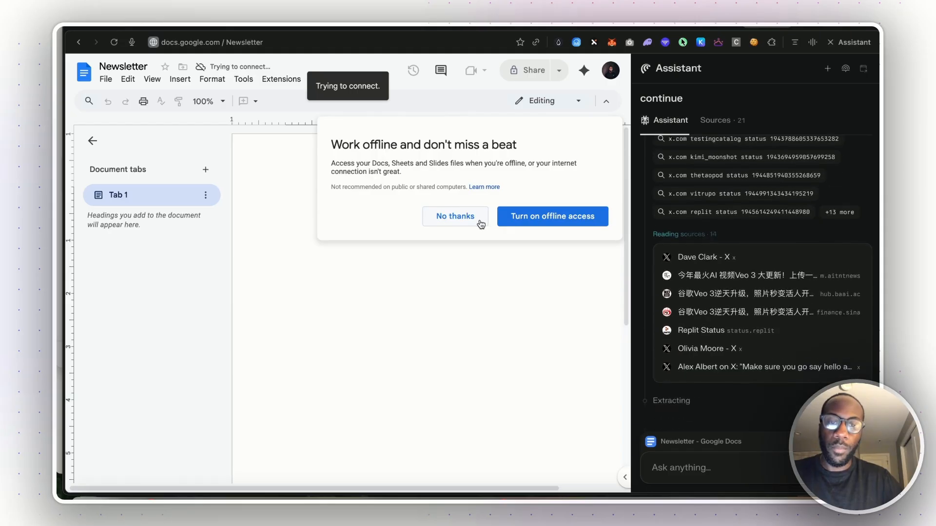
click(476, 220)
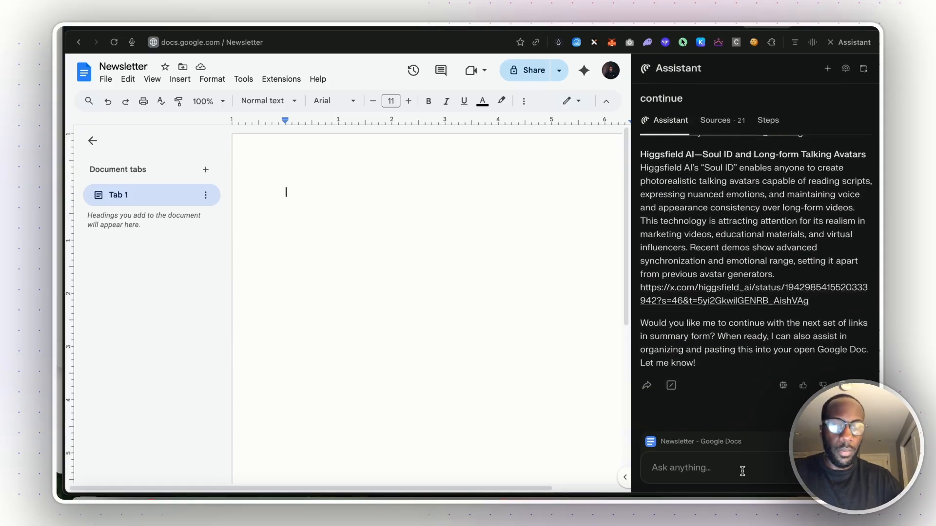
Send the assistant another "continue" request for the following set of link summaries.
text(e)
key(Return)
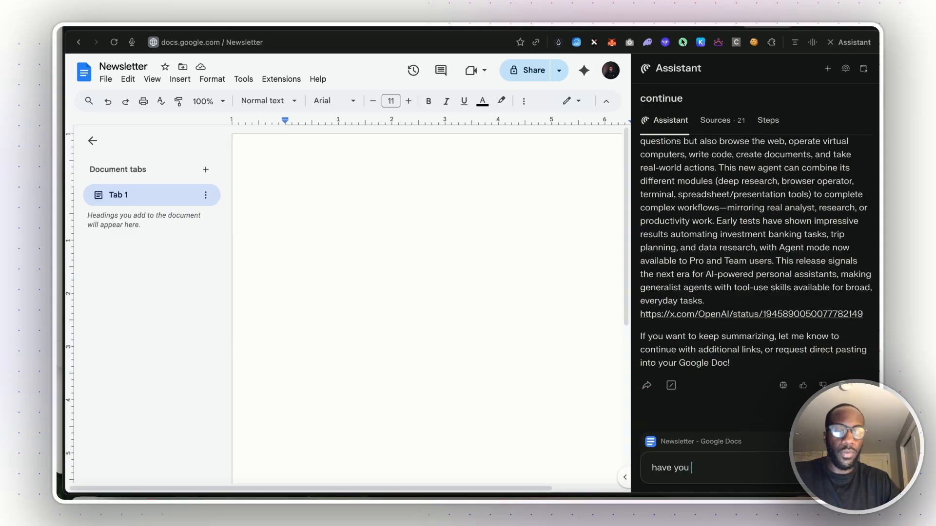
Ask the assistant whether it has finished with all the links, to continue if not, and otherwise paste onto the google doc.
text(ed with all the links)
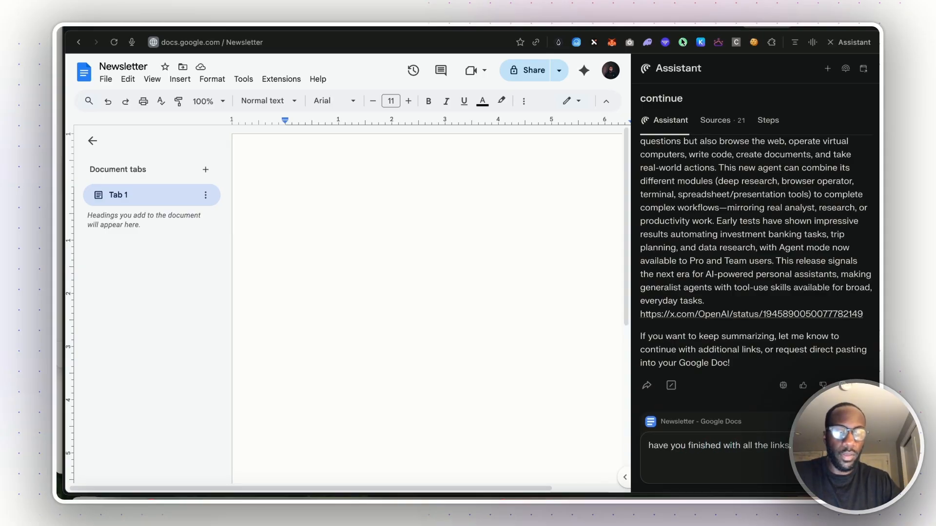
text(. if not continue. if so, )
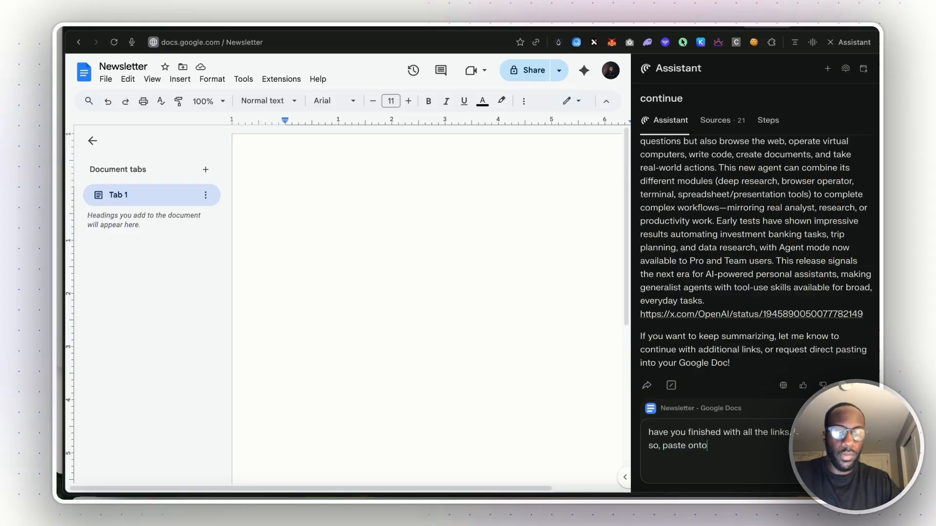
text(paste onto the google doc)
key(Return)
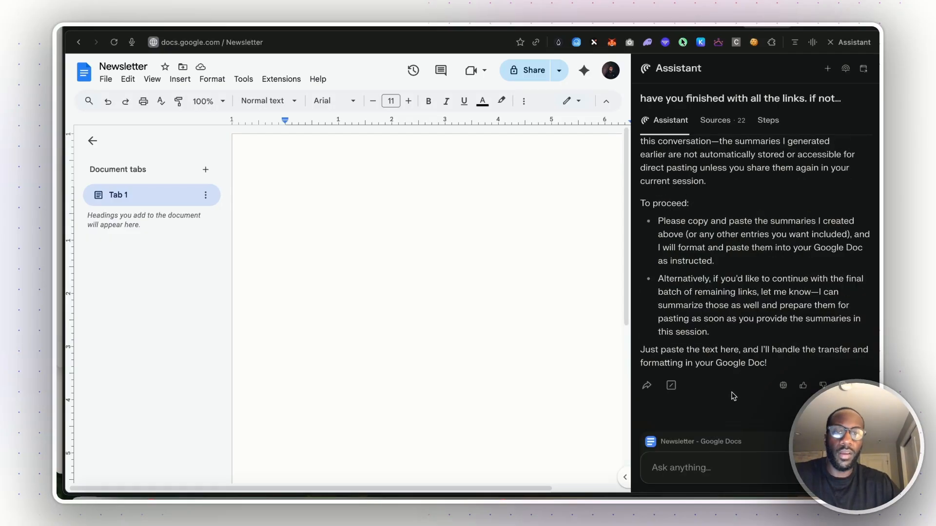
Gather the link summaries from the earlier conversation and send them to the assistant for pasting into the Newsletter document.
scroll(732, 392, up, 7)
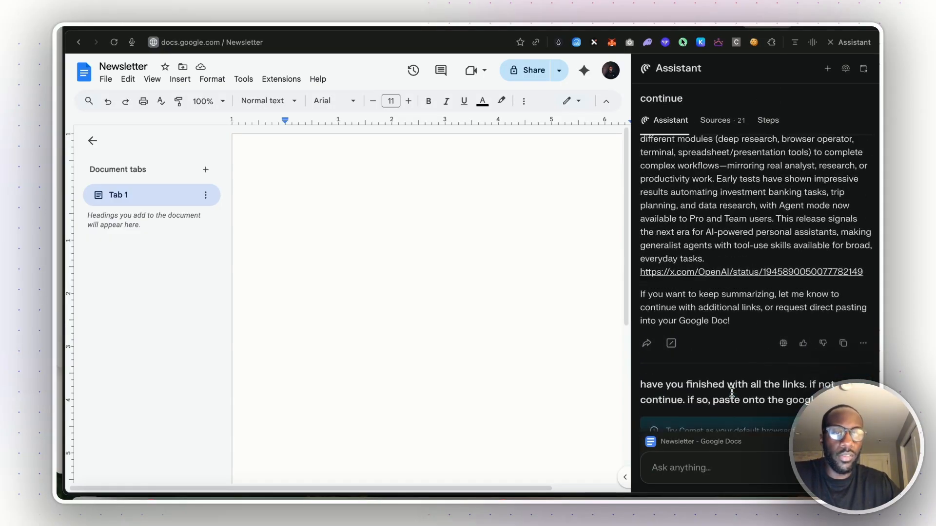
scroll(734, 396, down, 3)
drag(742, 365, 655, 135)
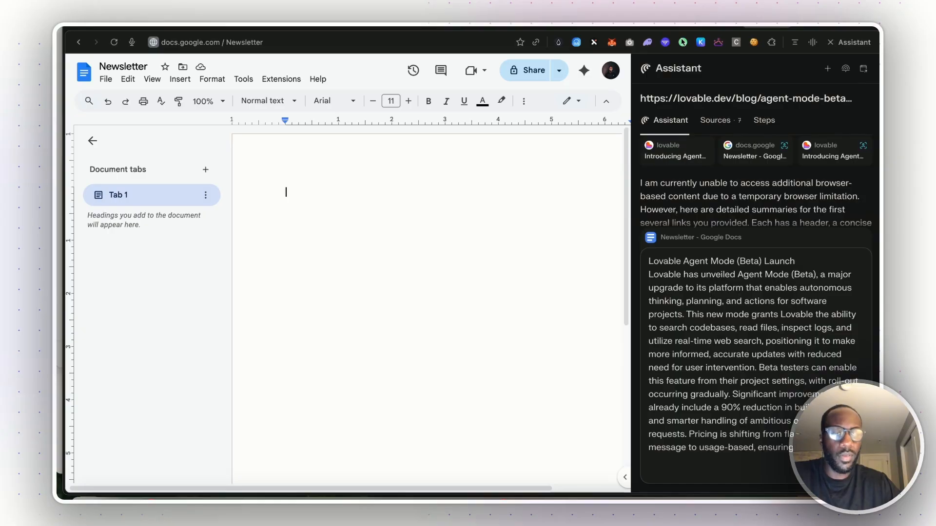
key(Return)
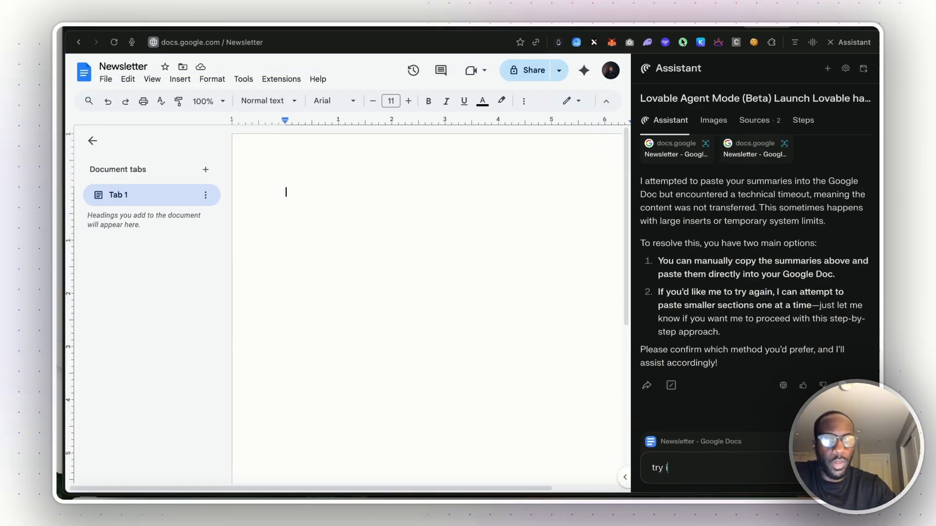
Tell the assistant to "try again" with pasting the summaries into the document, then stop its run.
text(ain)
key(Return)
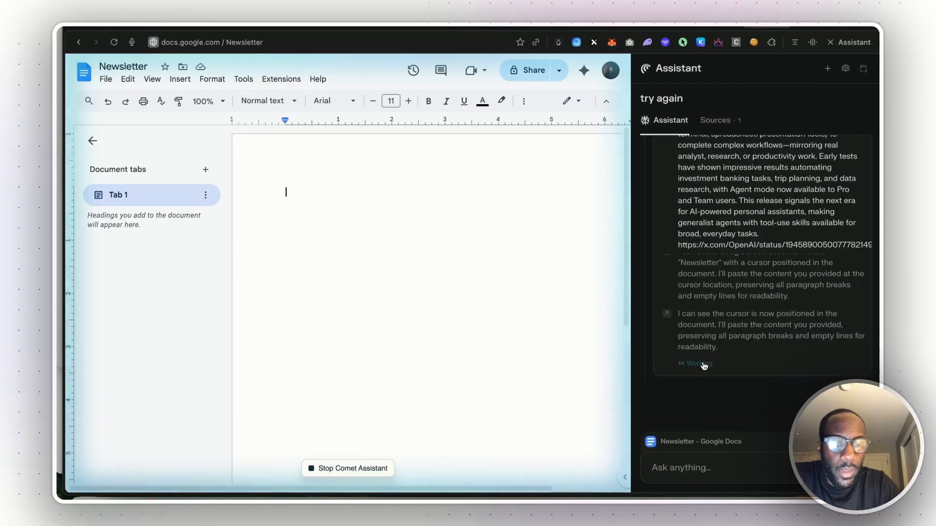
click(860, 468)
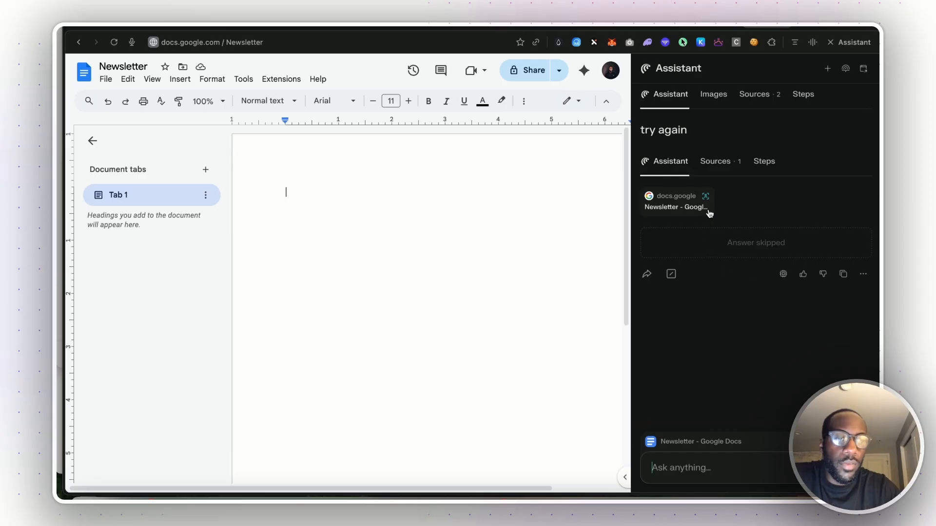
Find the submitted message holding all the summaries, expand it and copy its full text from the Lovable Agent Mode heading onward.
scroll(709, 213, up, 3)
scroll(709, 213, up, 5)
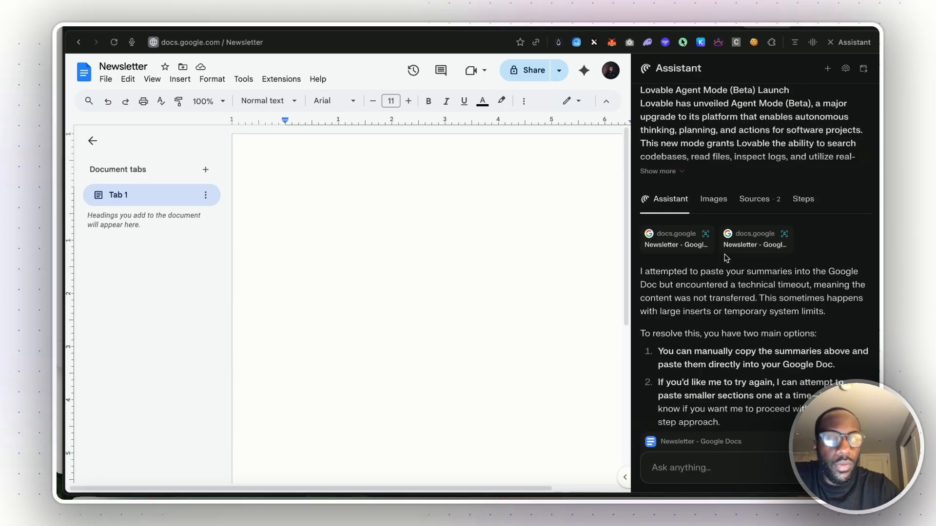
scroll(727, 259, down, 3)
scroll(725, 256, up, 8)
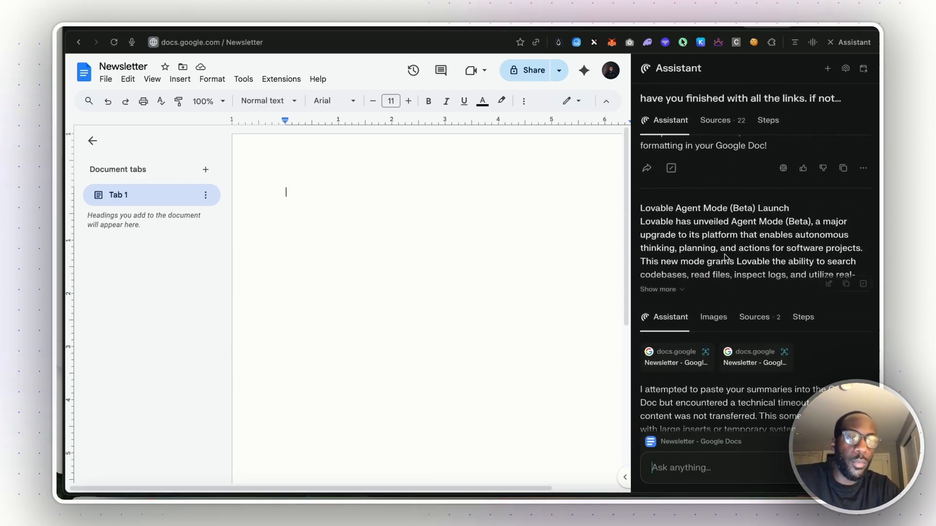
scroll(725, 255, up, 15)
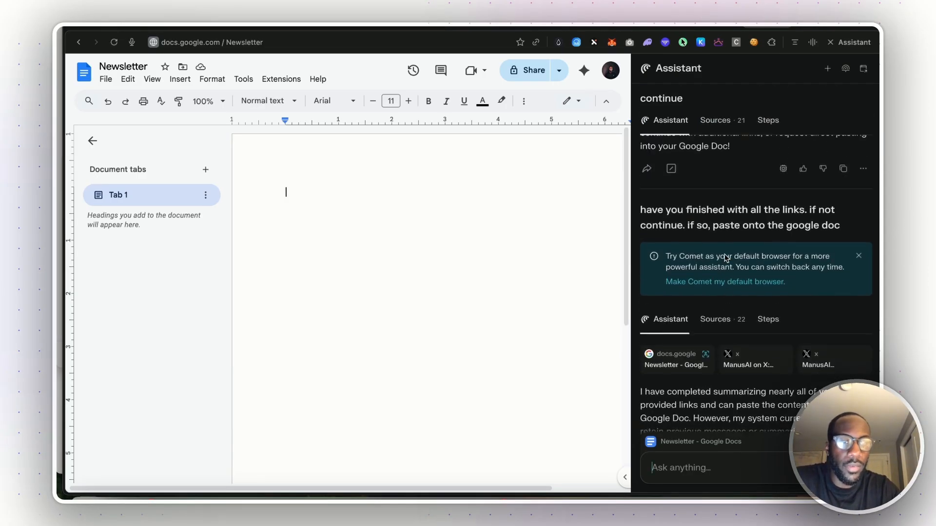
scroll(738, 312, down, 6)
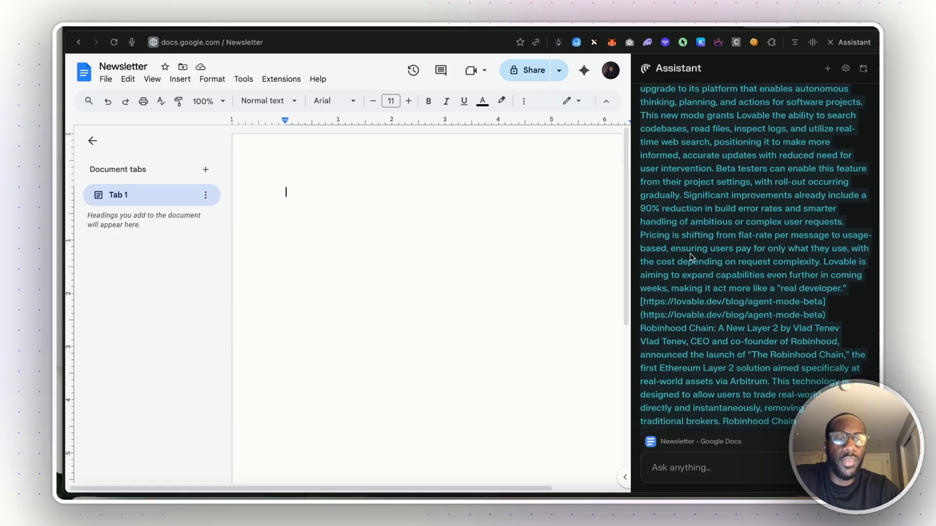
scroll(690, 258, down, 15)
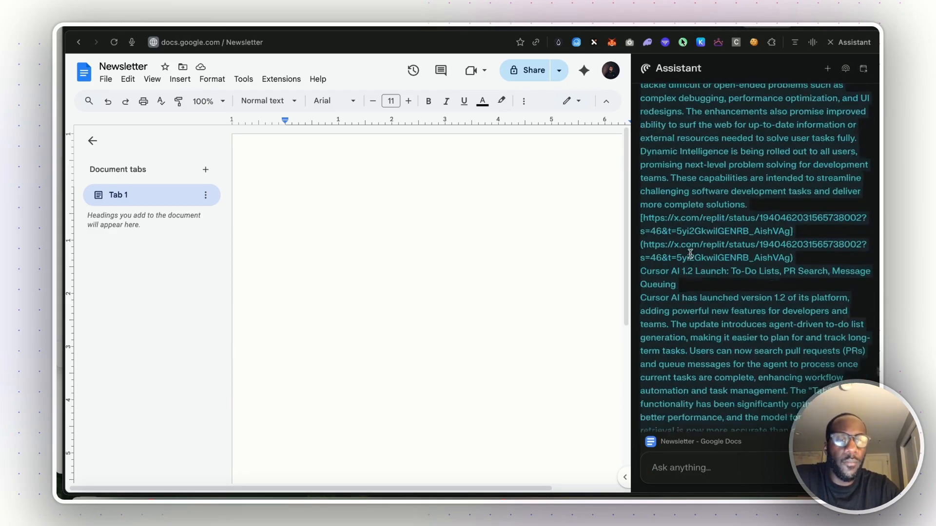
Switch to flowith, close the browser's assistant pane and paste the copied summaries into the agent task prompt.
click(662, 27)
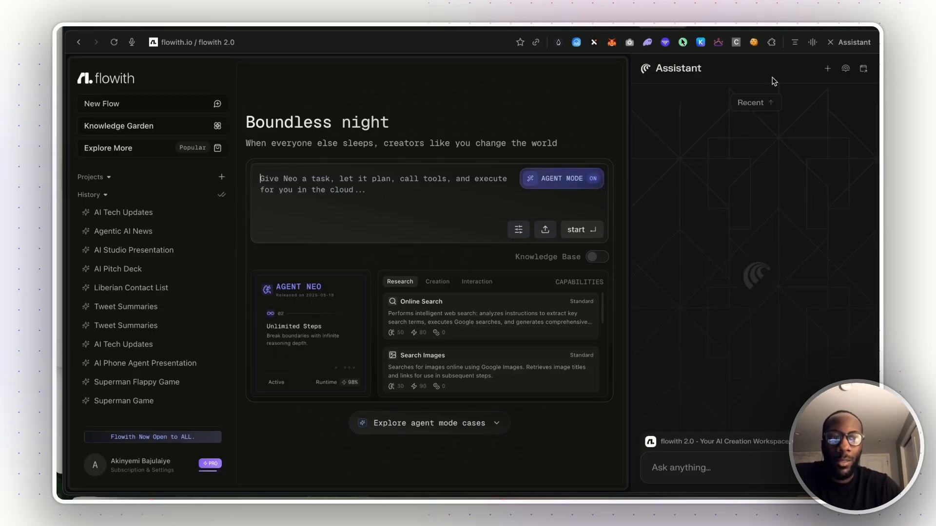
click(833, 45)
key(ctrl+v)
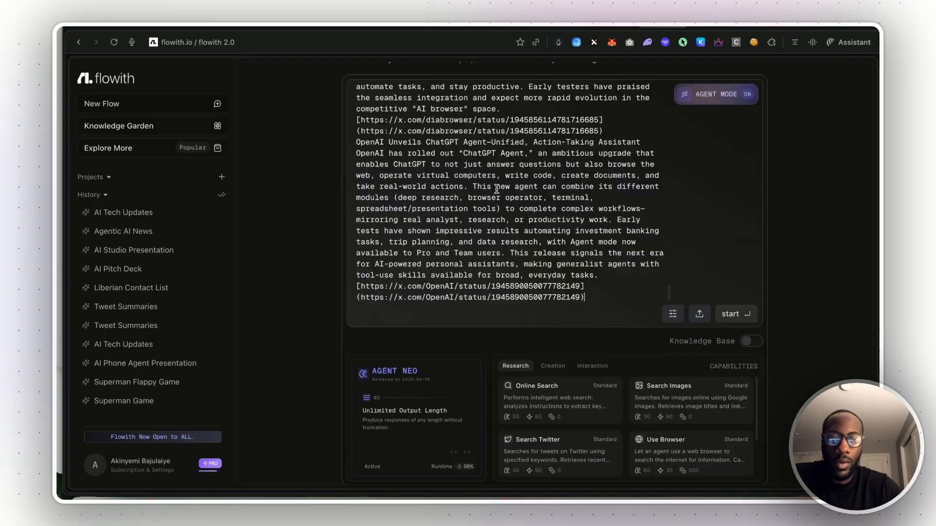
Prepend a request to identify a visual relevant to each newsletter topic, ending with "Here is the newsletter material:".
scroll(496, 189, up, 10)
click(355, 94)
text(We're looking to identify )
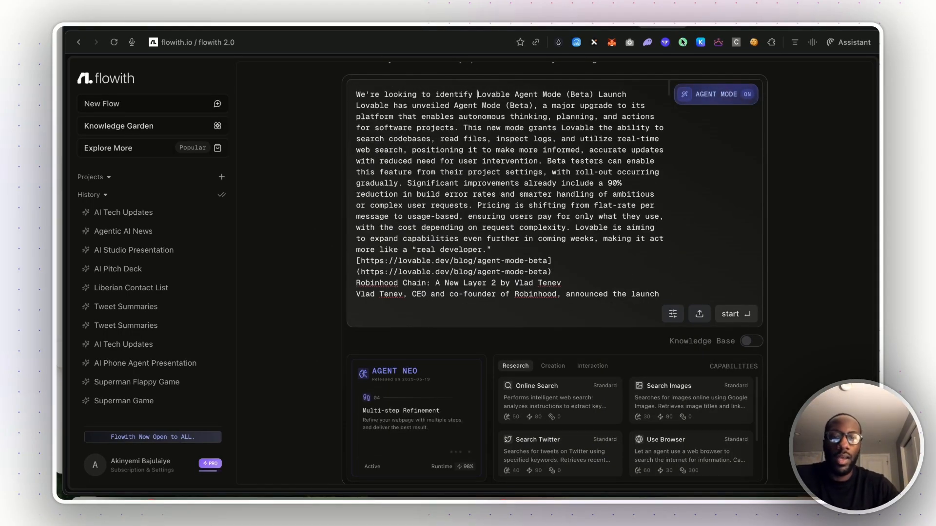
text(visuals to go along w)
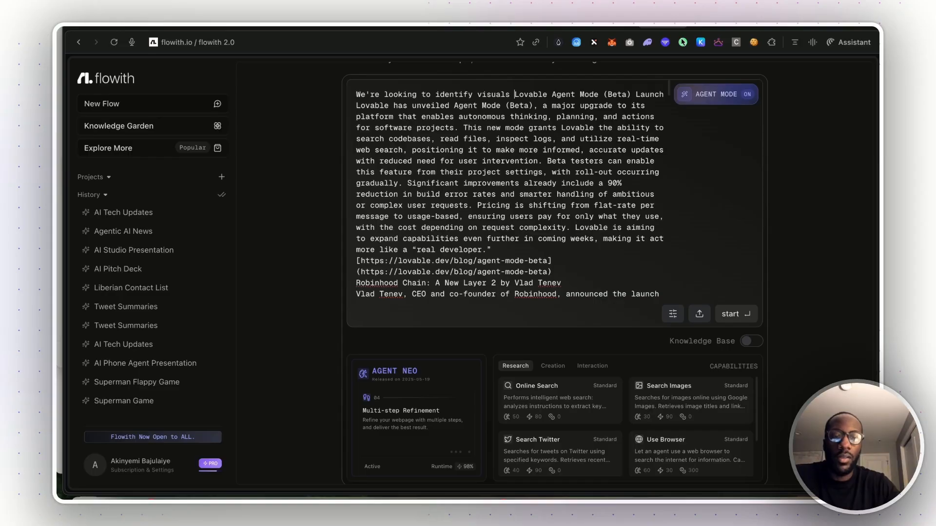
text(ith each of the topics for our newsletter. Please )
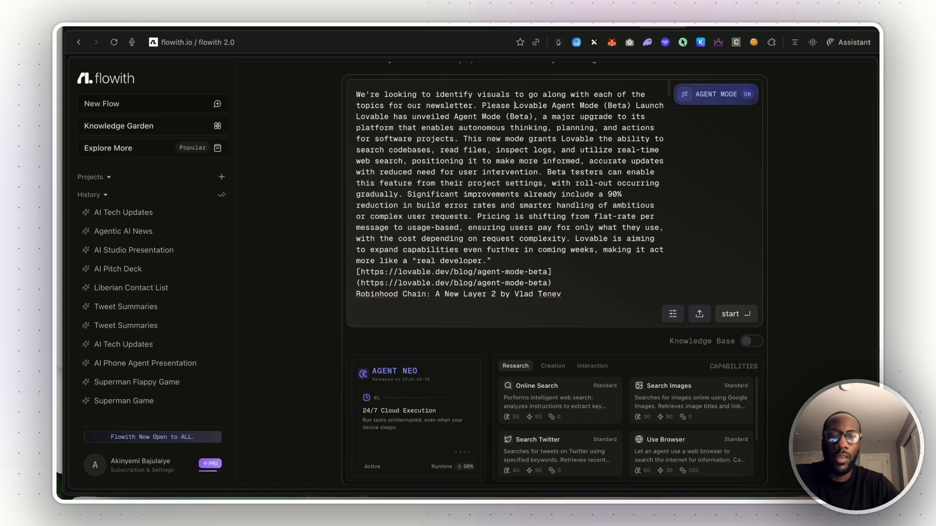
text(identify a visual relevant to each topic. Here is the)
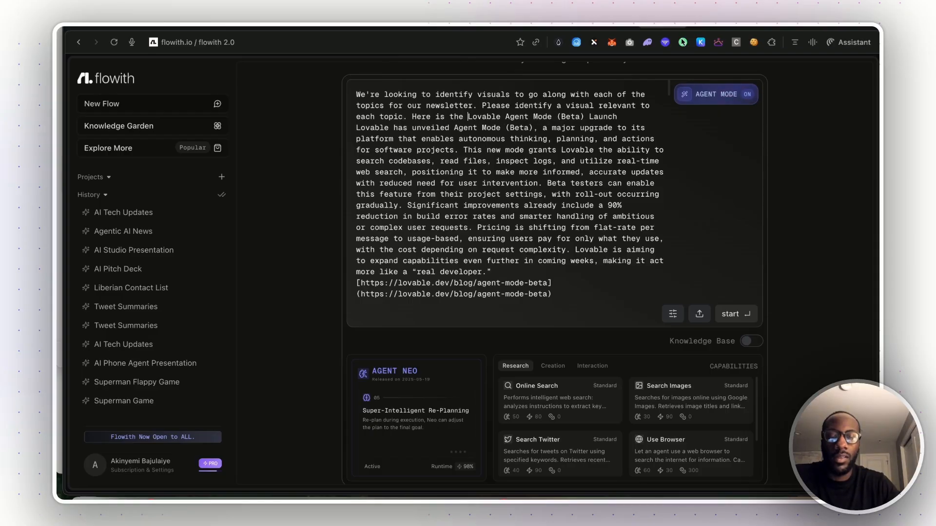
text( newsletter material:)
Delete the square-bracketed duplicate of the lovable.dev agent-mode-beta link from the pasted material.
scroll(384, 162, down, 1)
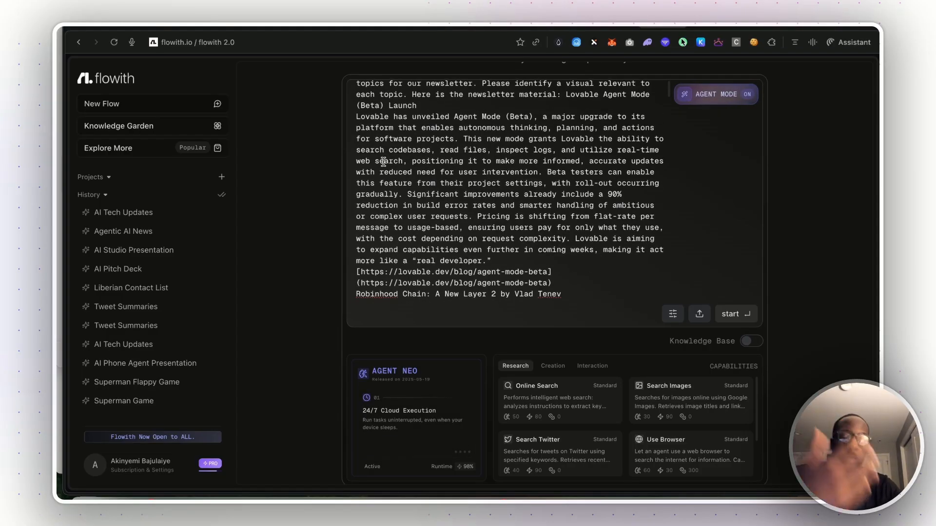
scroll(384, 162, down, 2)
scroll(385, 161, down, 3)
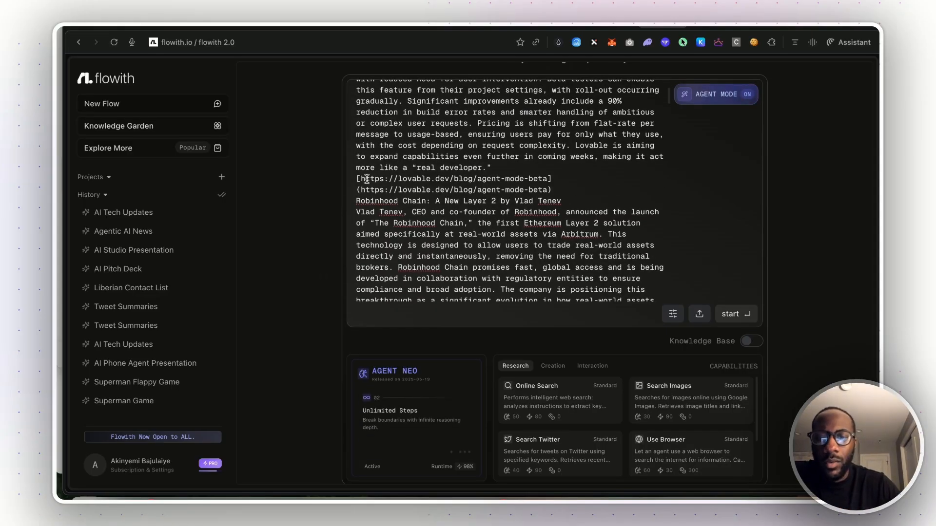
scroll(370, 178, down, 8)
scroll(399, 205, up, 5)
scroll(564, 230, up, 1)
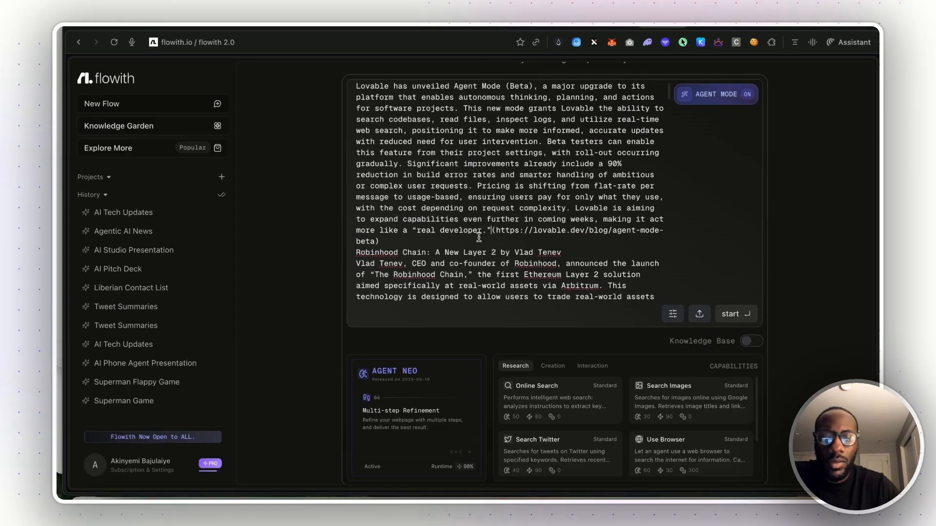
Select the parenthesized duplicate of the Robinhood Chain post link, then look over the rest of the pasted material.
scroll(507, 247, down, 5)
drag(509, 276, 372, 267)
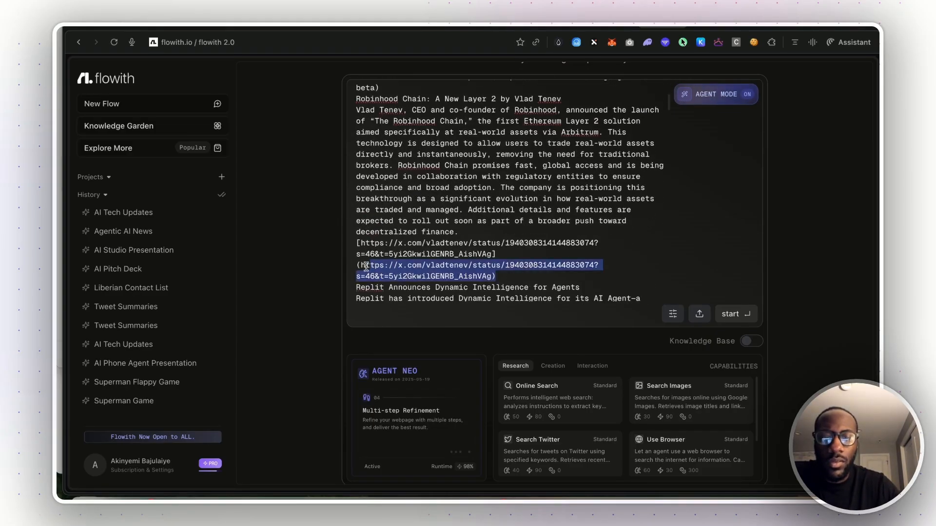
scroll(351, 267, down, 10)
scroll(423, 263, up, 5)
scroll(423, 264, up, 15)
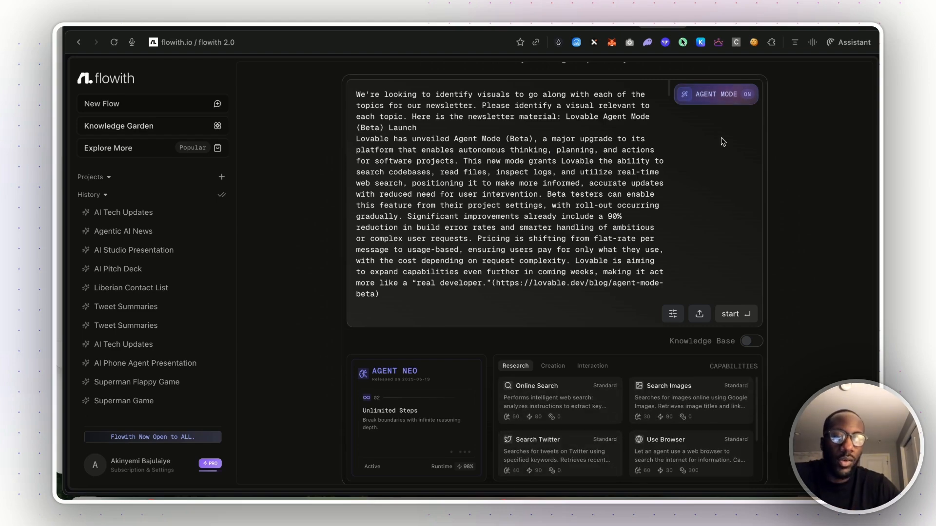
Check the agent's Research capabilities and start the Agent Mode run with the newsletter visuals prompt.
scroll(718, 147, up, 3)
scroll(721, 165, down, 3)
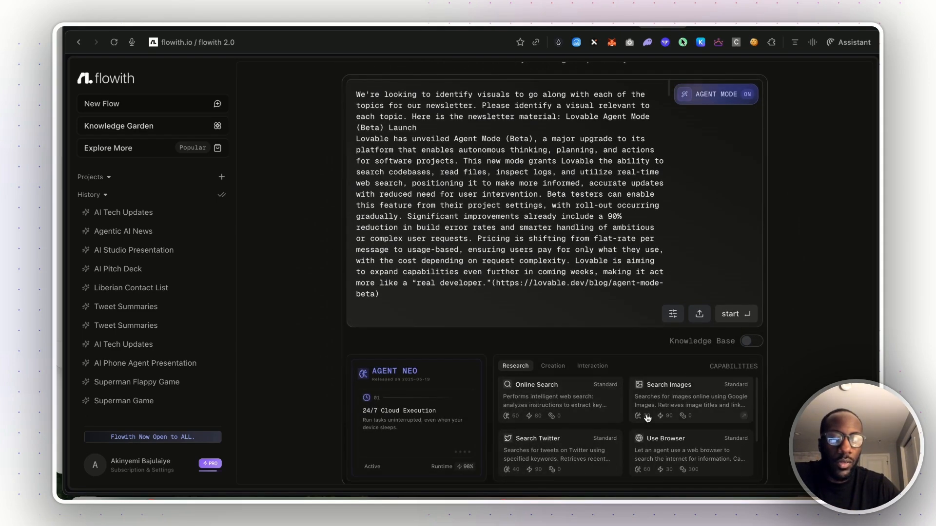
scroll(723, 419, down, 2)
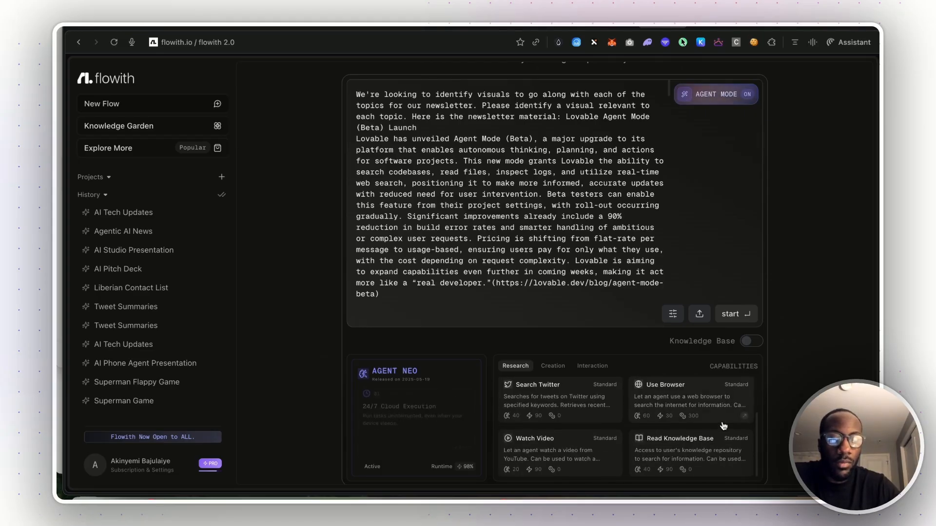
scroll(673, 422, up, 2)
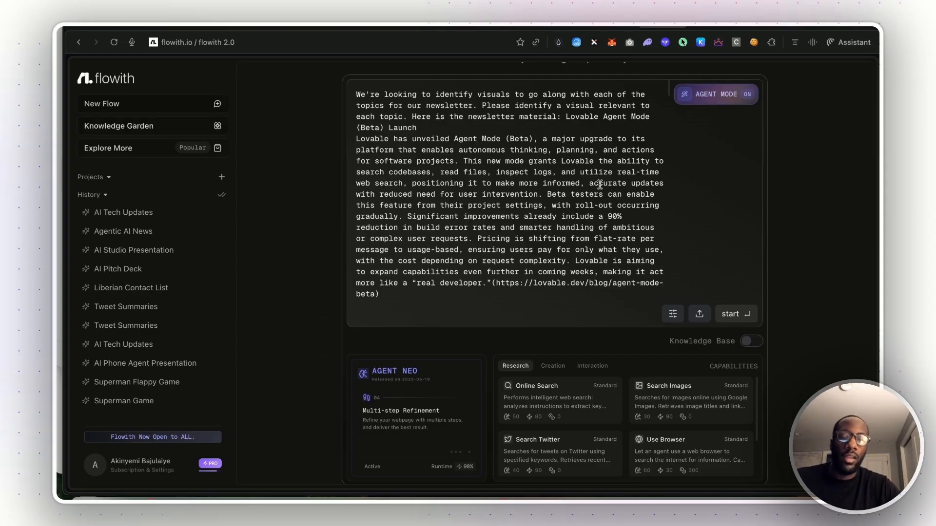
key(Return)
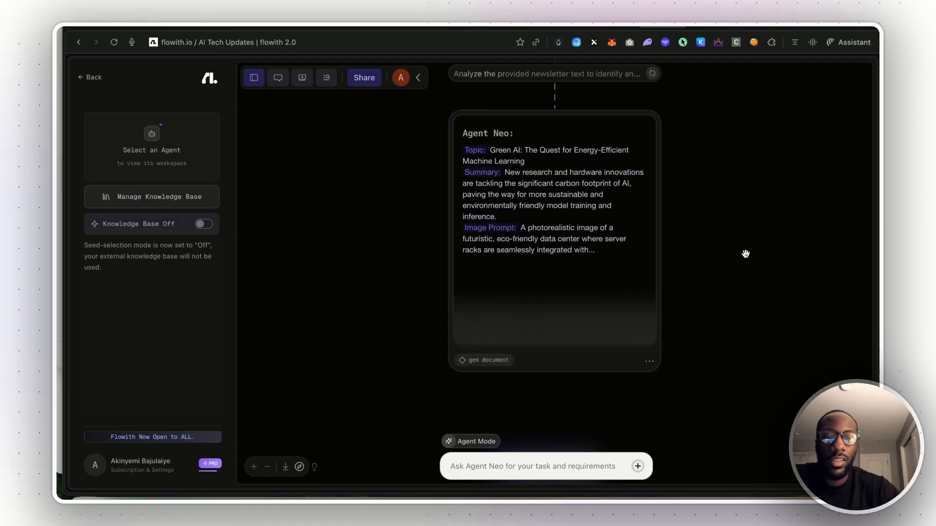
Locate the generated "The AI & Tech Brief" webpage on the workflow canvas and open it for editing in fullscreen.
scroll(745, 254, down, 5)
scroll(746, 254, down, 2)
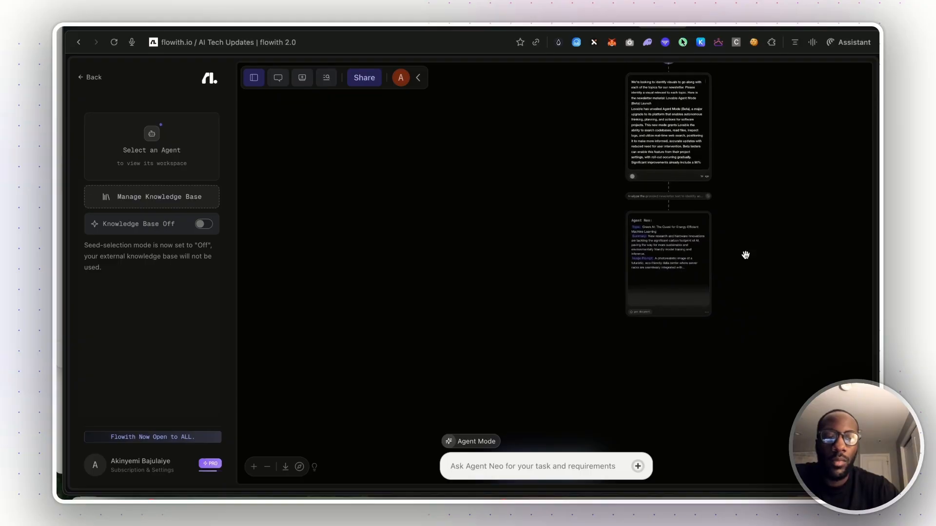
drag(746, 253, 646, 309)
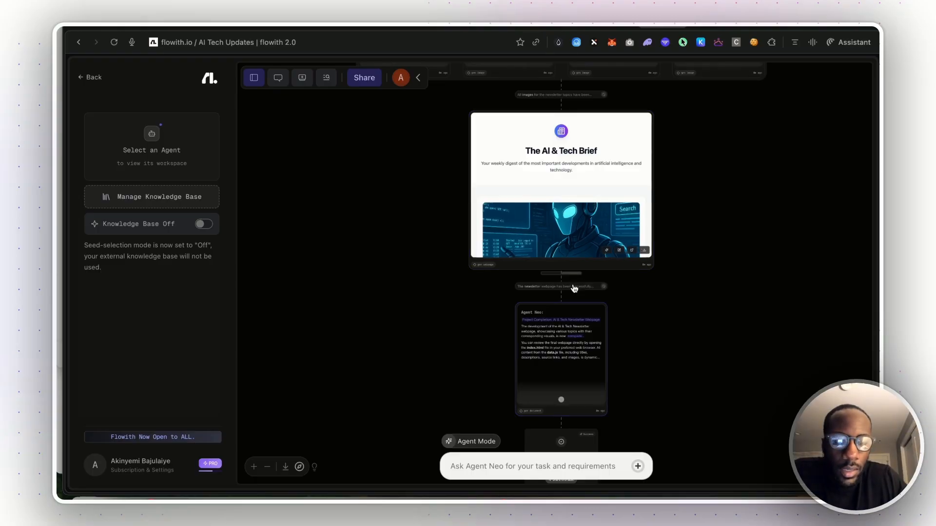
click(561, 398)
click(566, 251)
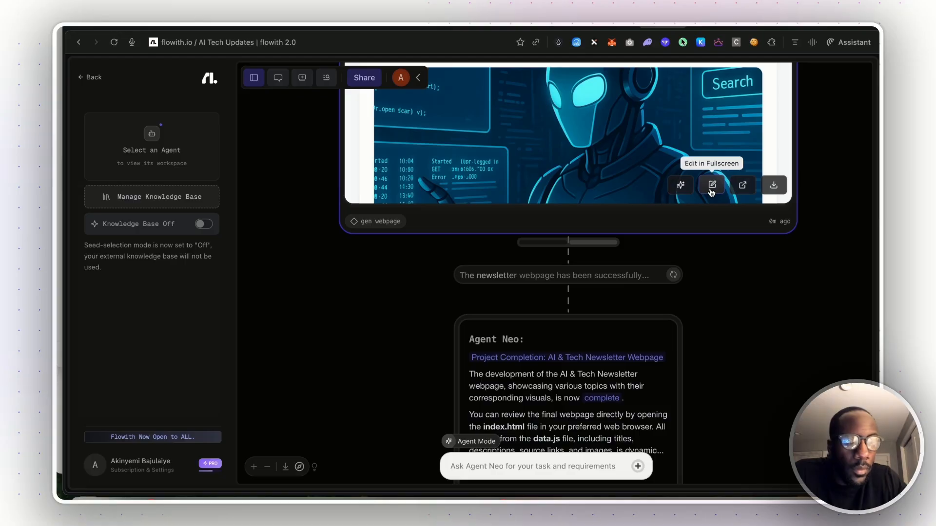
click(712, 187)
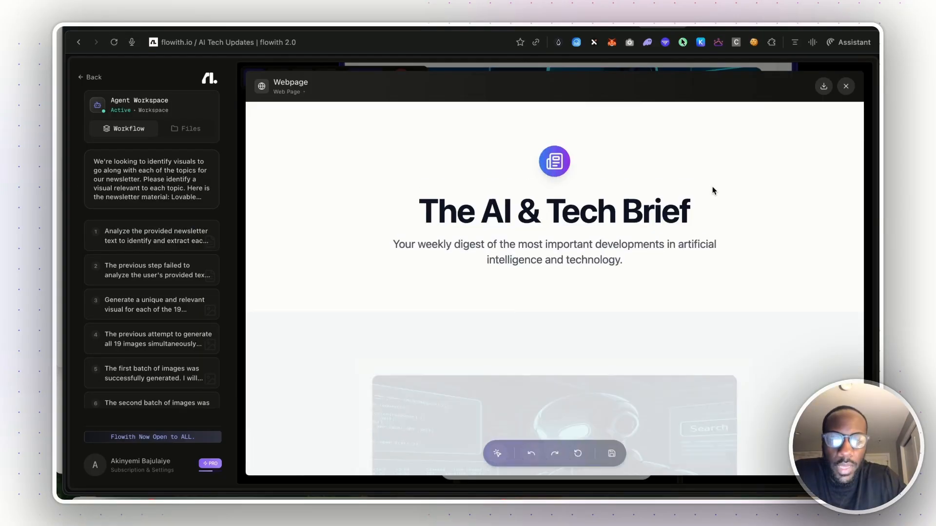
Review the generated newsletter webpage, checking each topic's article text and its matching visual.
scroll(713, 190, down, 10)
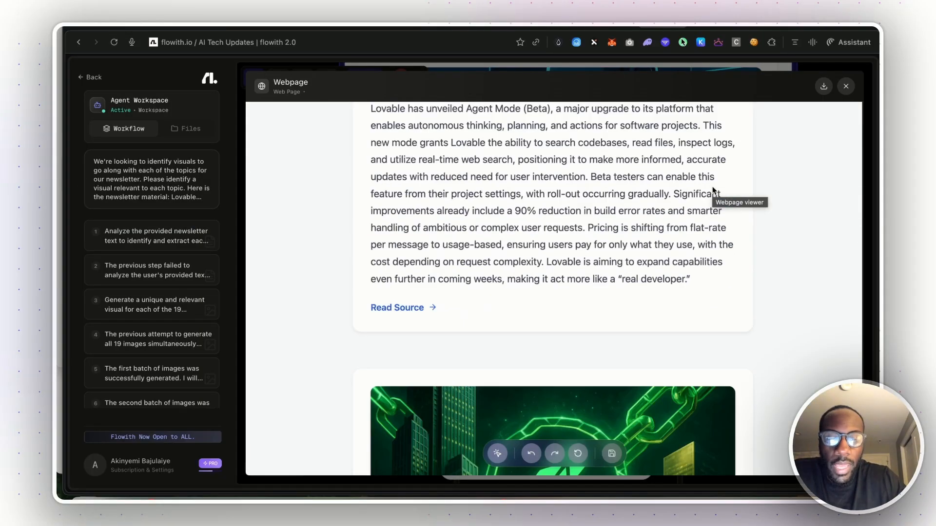
scroll(712, 190, up, 3)
scroll(712, 190, down, 4)
scroll(712, 191, down, 20)
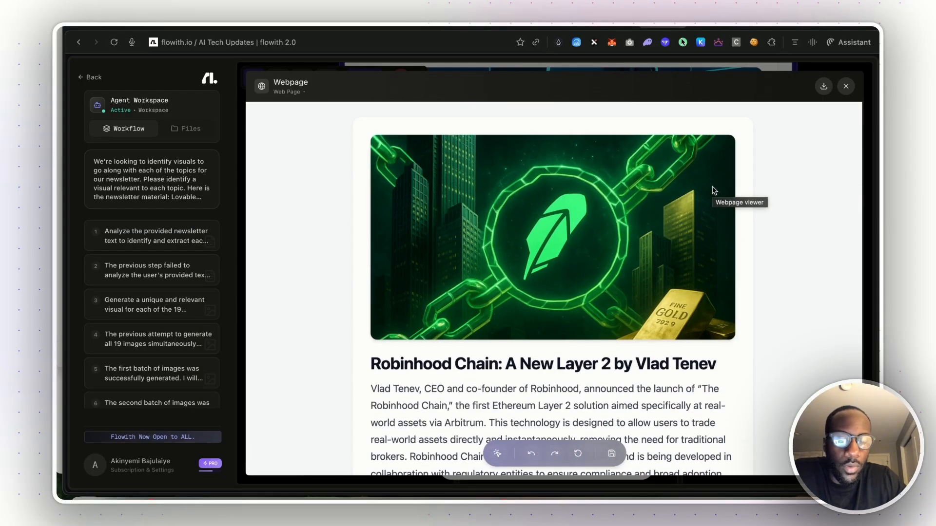
scroll(712, 190, down, 10)
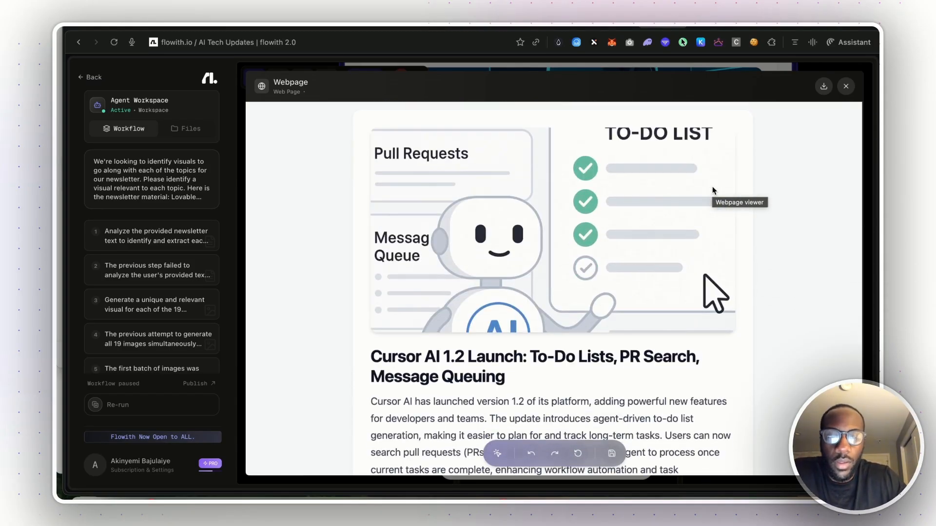
Check the Cursor AI 1.2 and Claude 4 entries and highlight the body text of the Lovable Agent Mode article.
scroll(713, 190, down, 10)
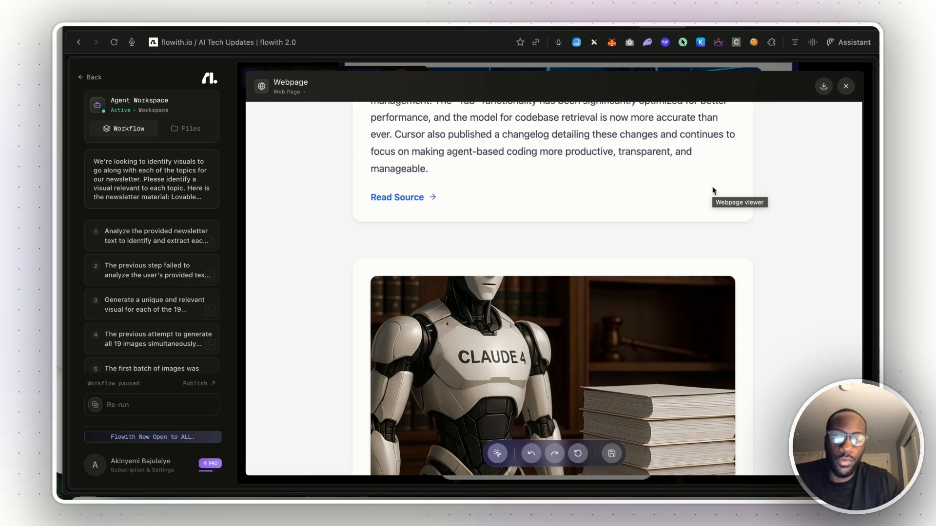
scroll(712, 190, down, 5)
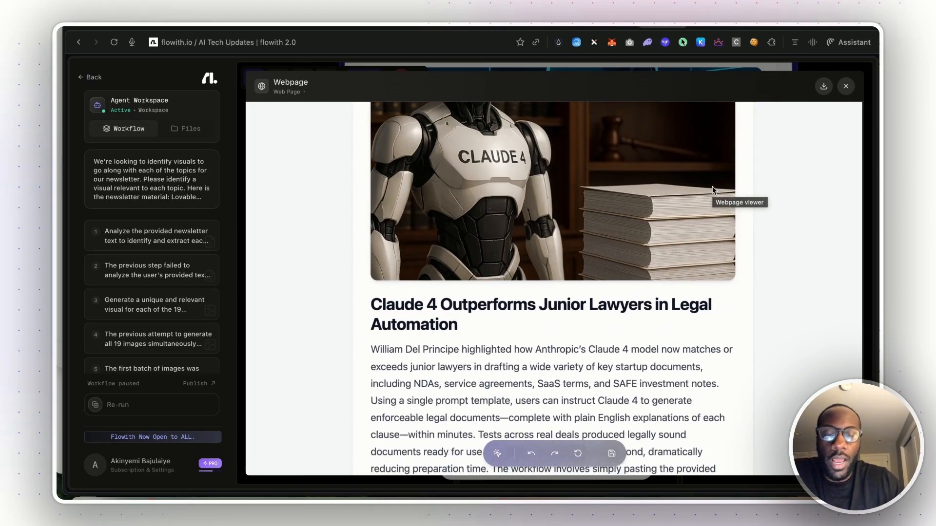
scroll(713, 190, up, 20)
scroll(585, 225, up, 15)
scroll(585, 225, down, 10)
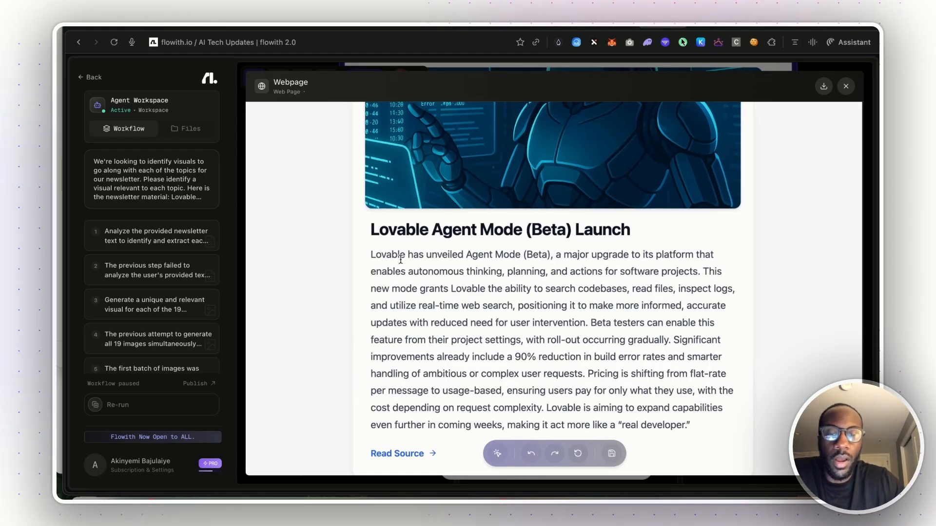
drag(371, 255, 650, 420)
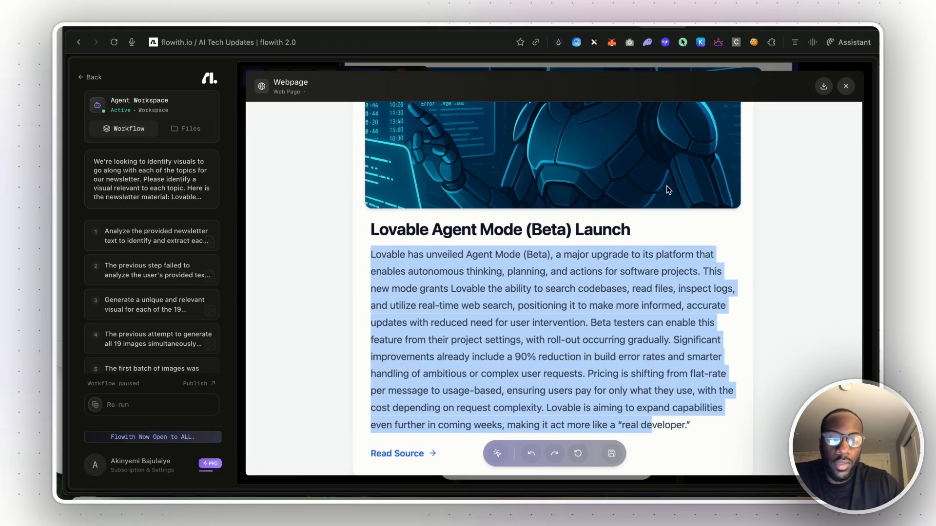
Review the newsletter's visuals and article text from the Lovable Agent Mode entry through the OpenAI web browser entry.
scroll(667, 189, up, 5)
scroll(667, 189, down, 1)
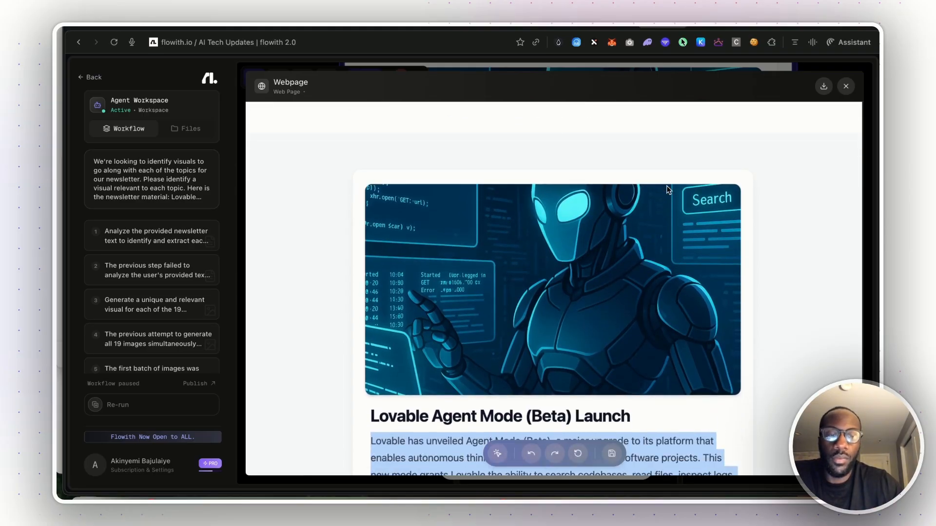
scroll(668, 190, down, 20)
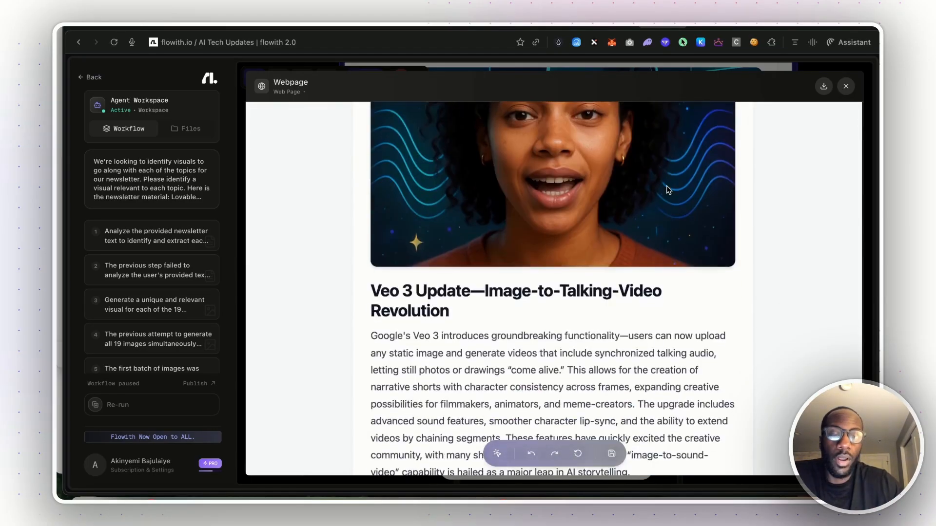
scroll(667, 189, down, 20)
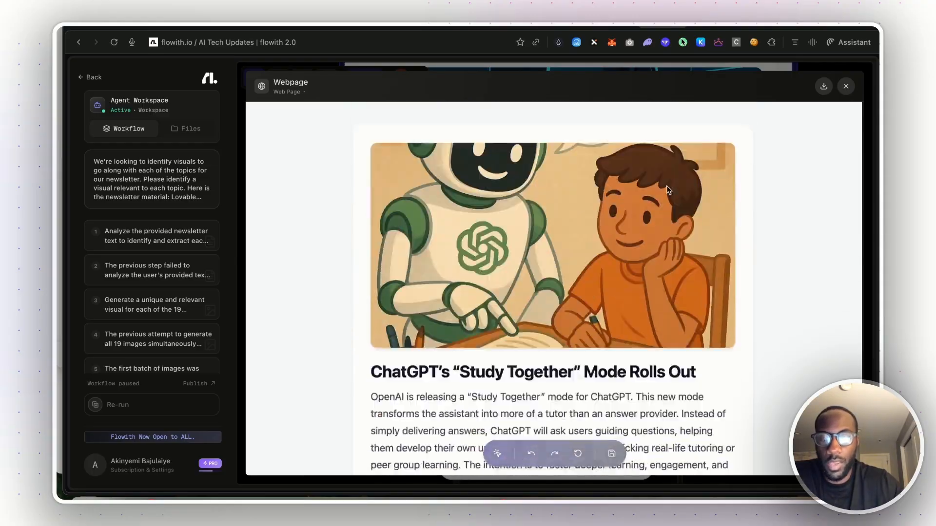
scroll(667, 189, down, 12)
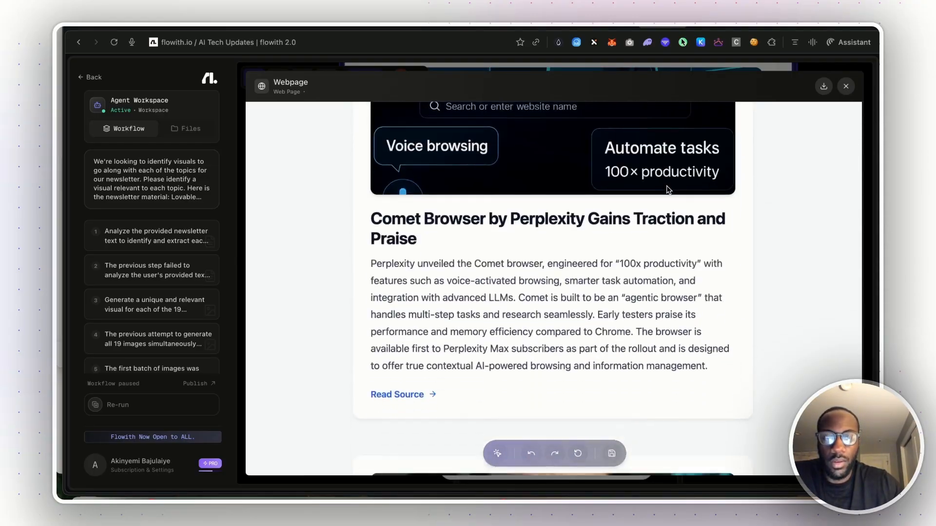
scroll(667, 190, down, 5)
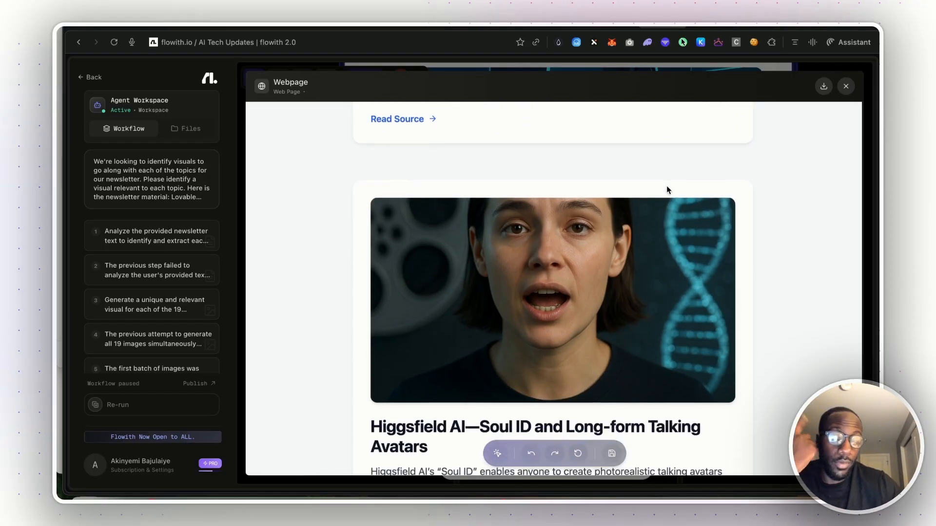
scroll(667, 189, down, 9)
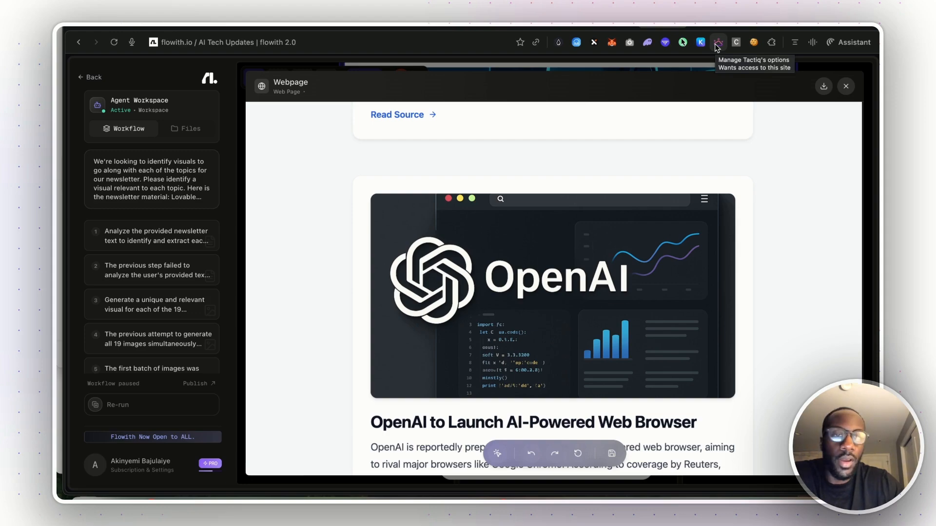
Open the browser's Assistant beside the newsletter webpage and view its list of saved slash shortcuts.
click(613, 29)
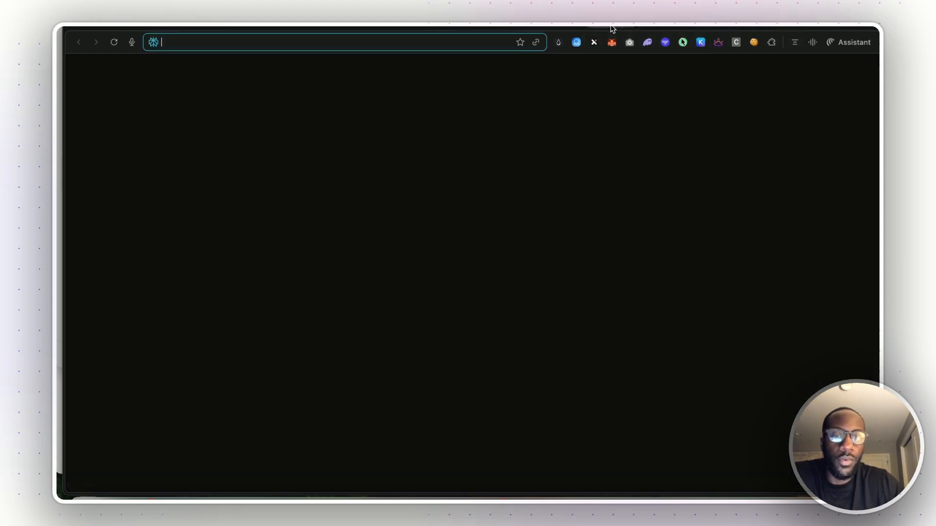
click(664, 28)
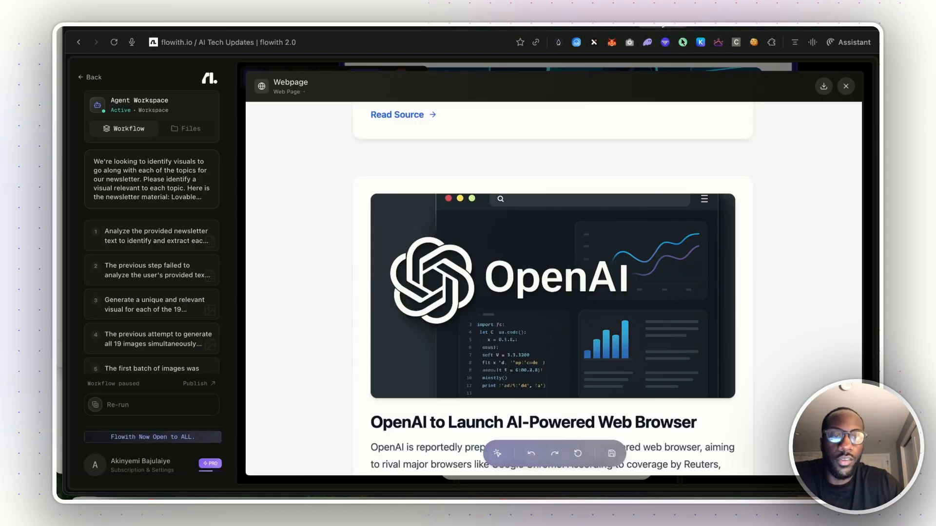
click(846, 43)
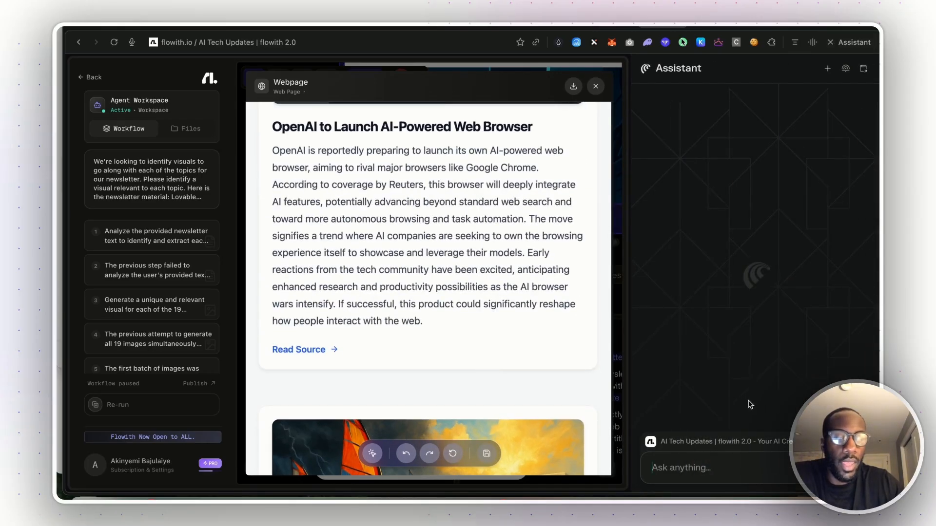
click(741, 469)
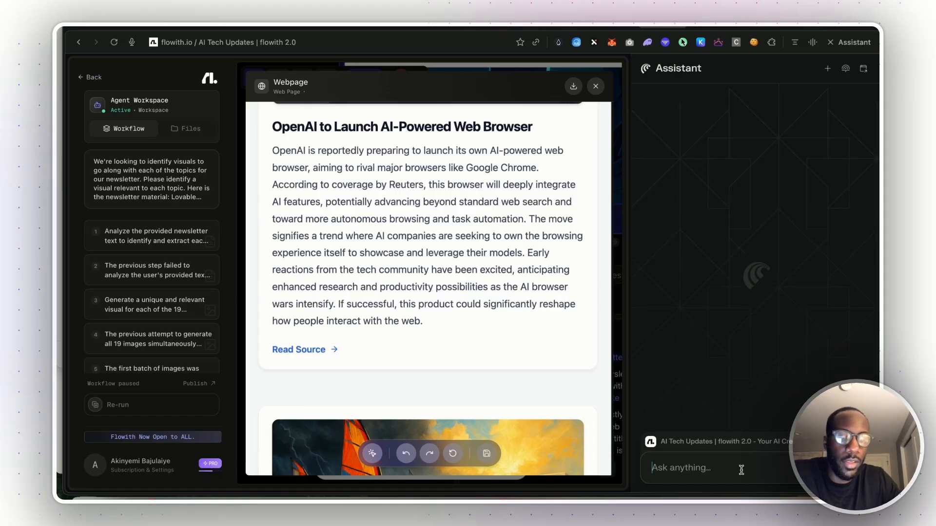
text(/)
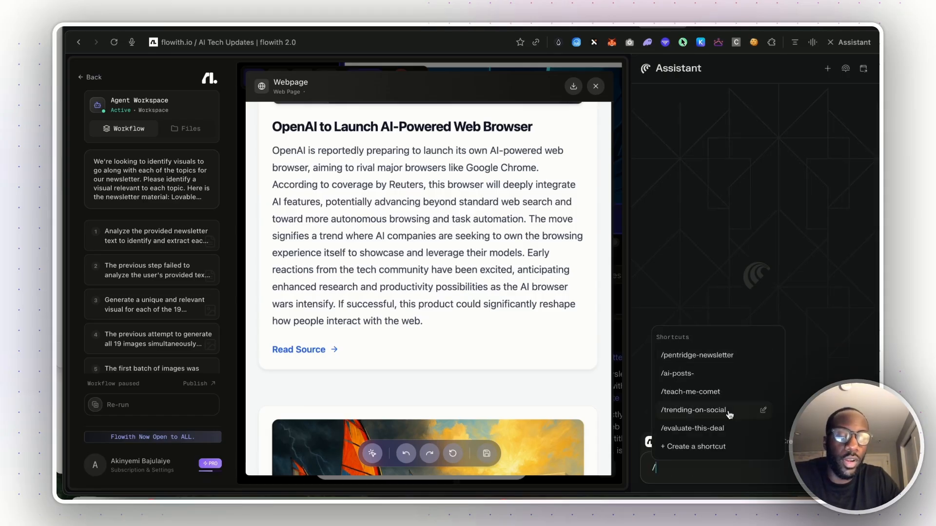
click(715, 290)
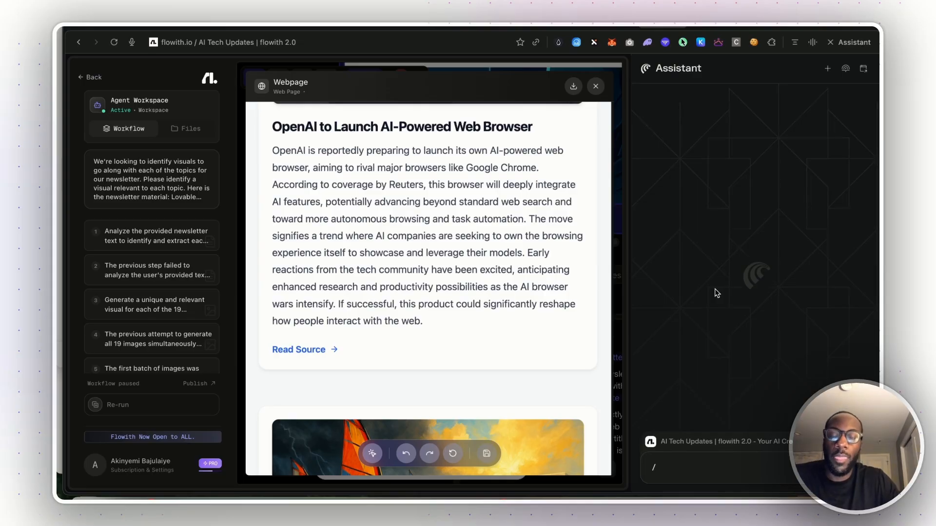